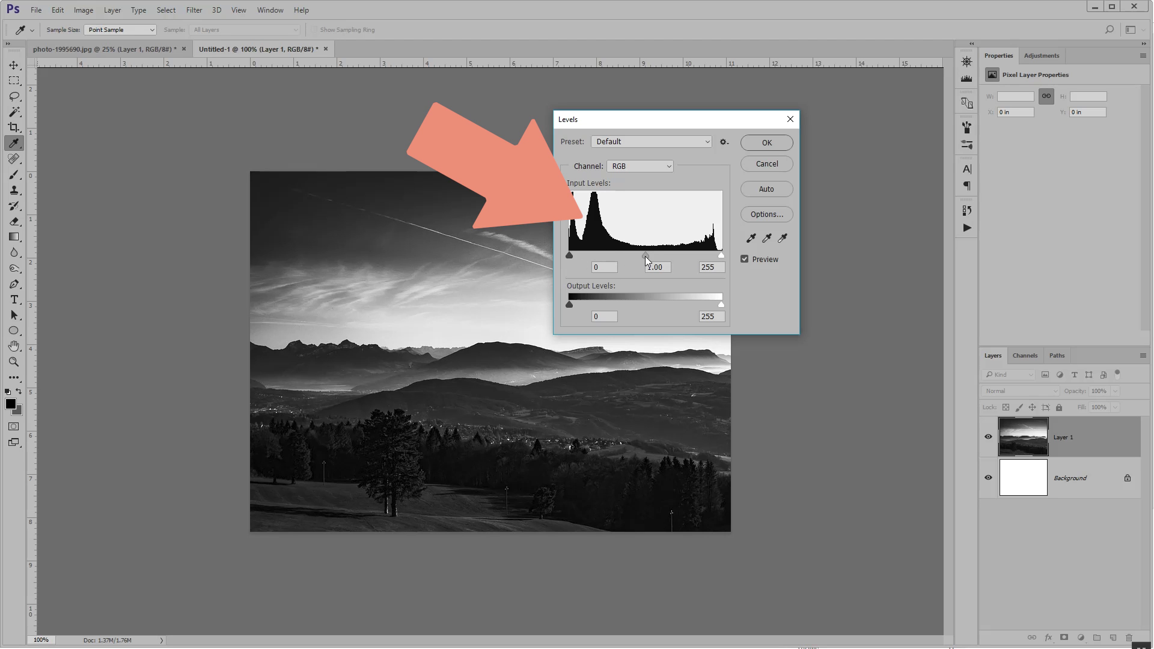
Darken the landscape's Levels midtone to 0.93 for a preview, then set it back to 1.00
left_click_drag(644, 256, 649, 258)
double_click(657, 266)
key("Up")
key("Up")
key("Up")
key("Up")
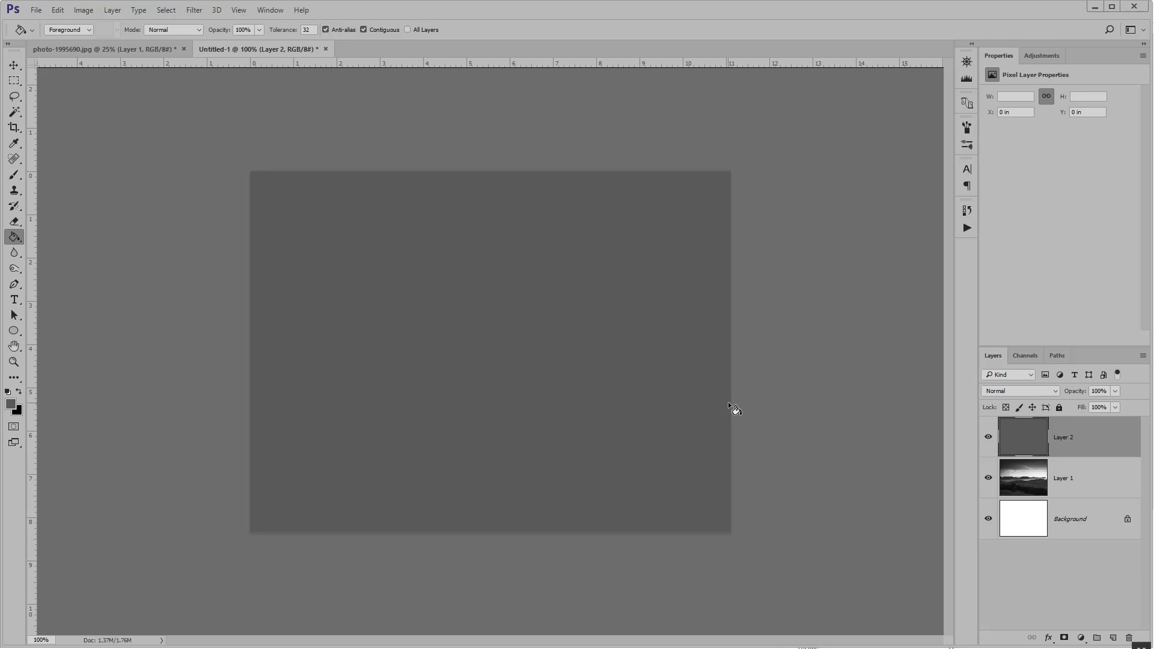
Add a grey-to-black gradient layer above the landscape and bring up Levels for it with Ctrl+L
key("ctrl+l")
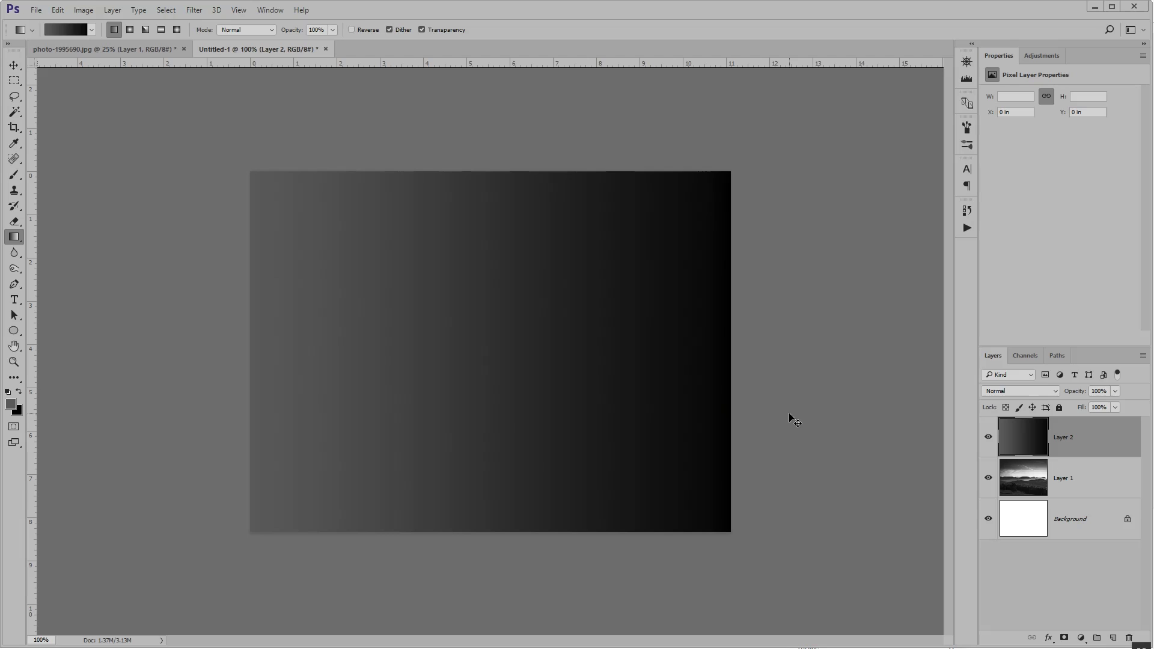
key("ctrl+l")
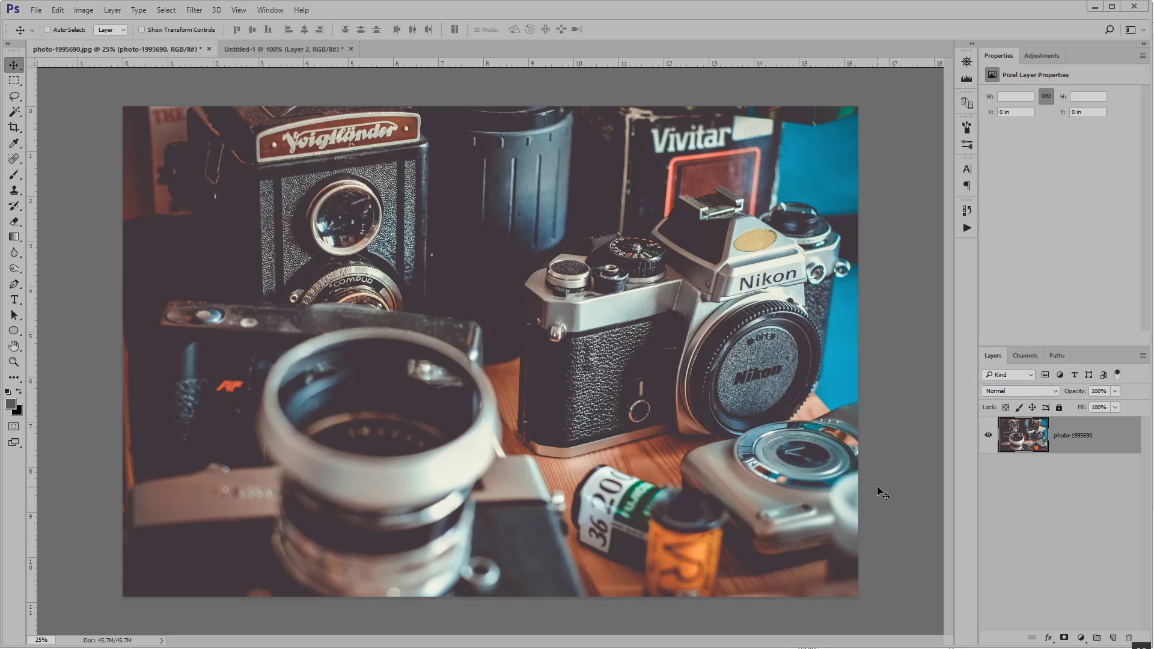
Apply Image > Auto Contrast to the vintage cameras photo
left_click(84, 10)
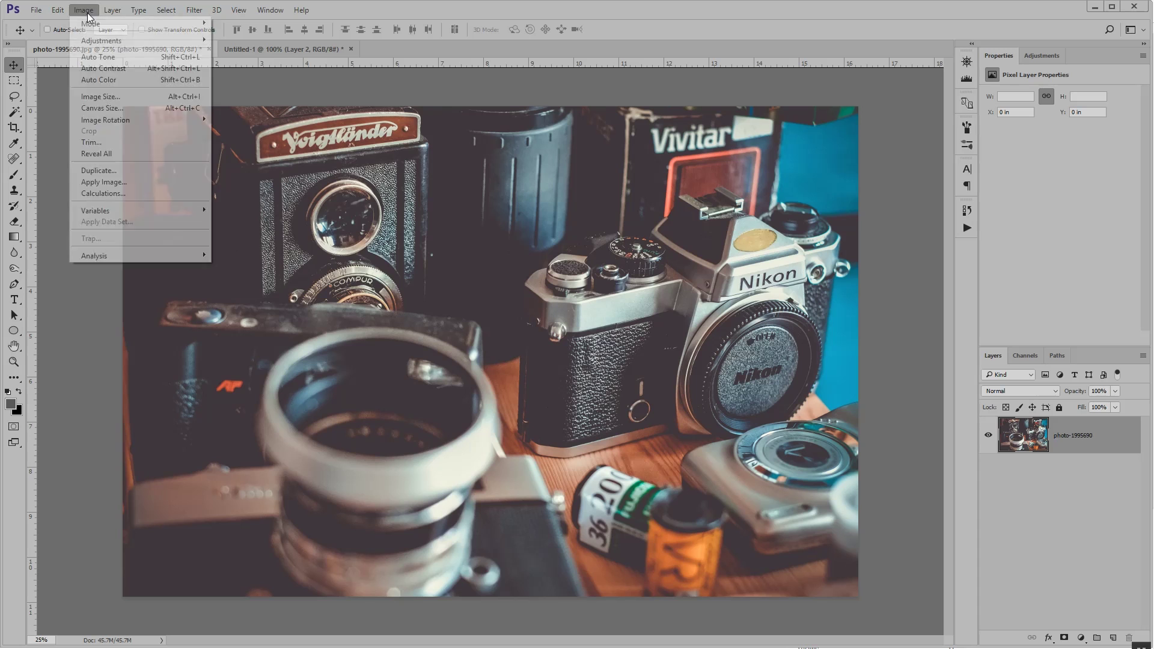
left_click(129, 69)
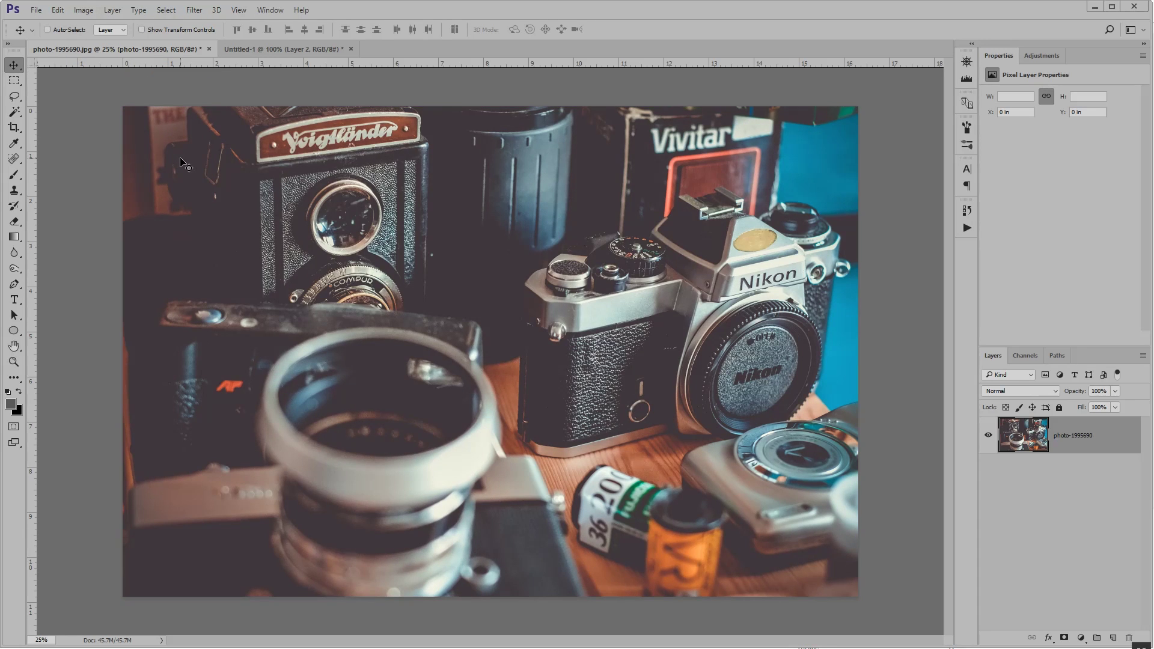
Apply Levels with input 41, 1.14 and 245 to the cameras photo, then undo and redo to compare
key("ctrl+l")
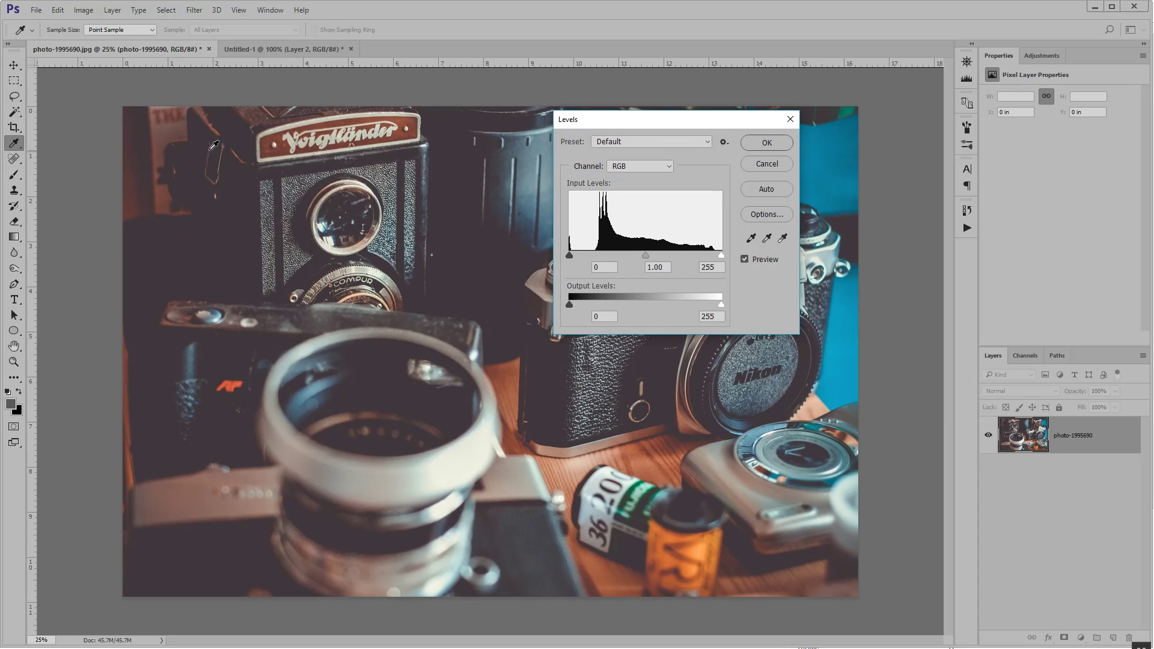
left_click_drag(691, 119, 693, 154)
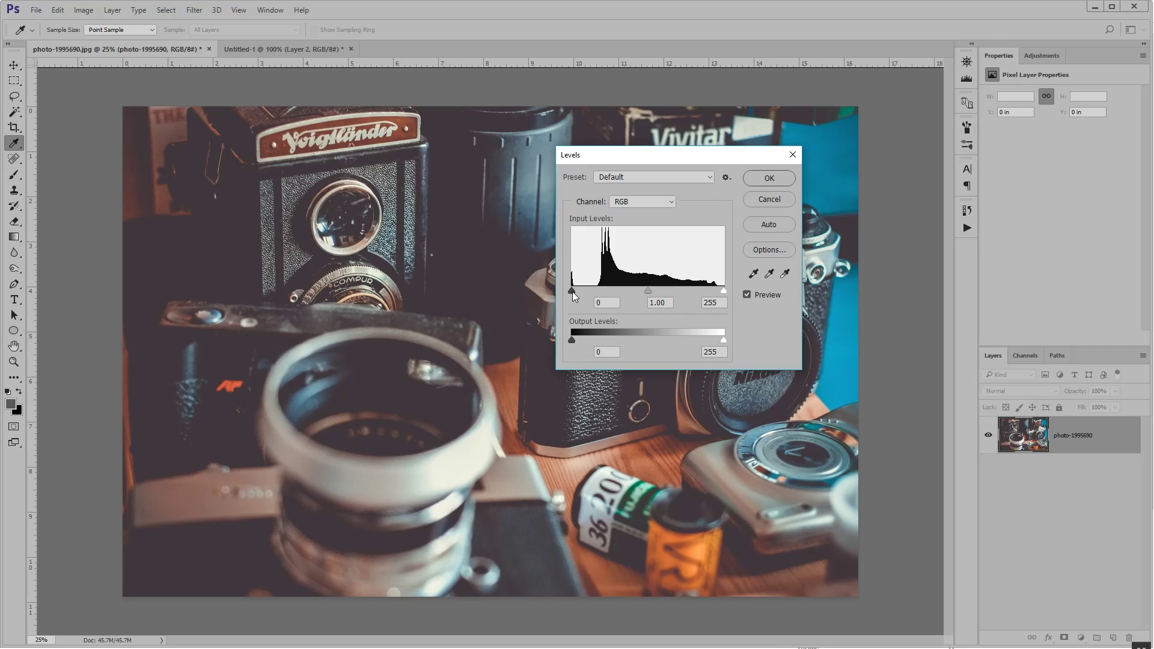
left_click_drag(572, 291, 600, 300)
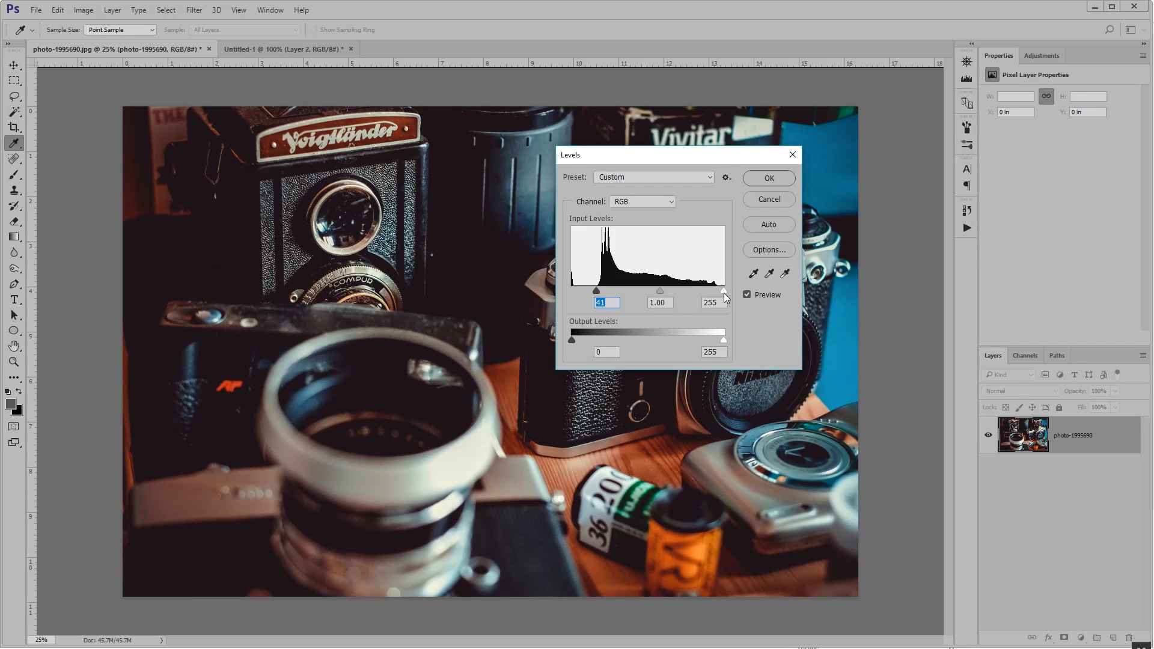
left_click_drag(719, 291, 654, 292)
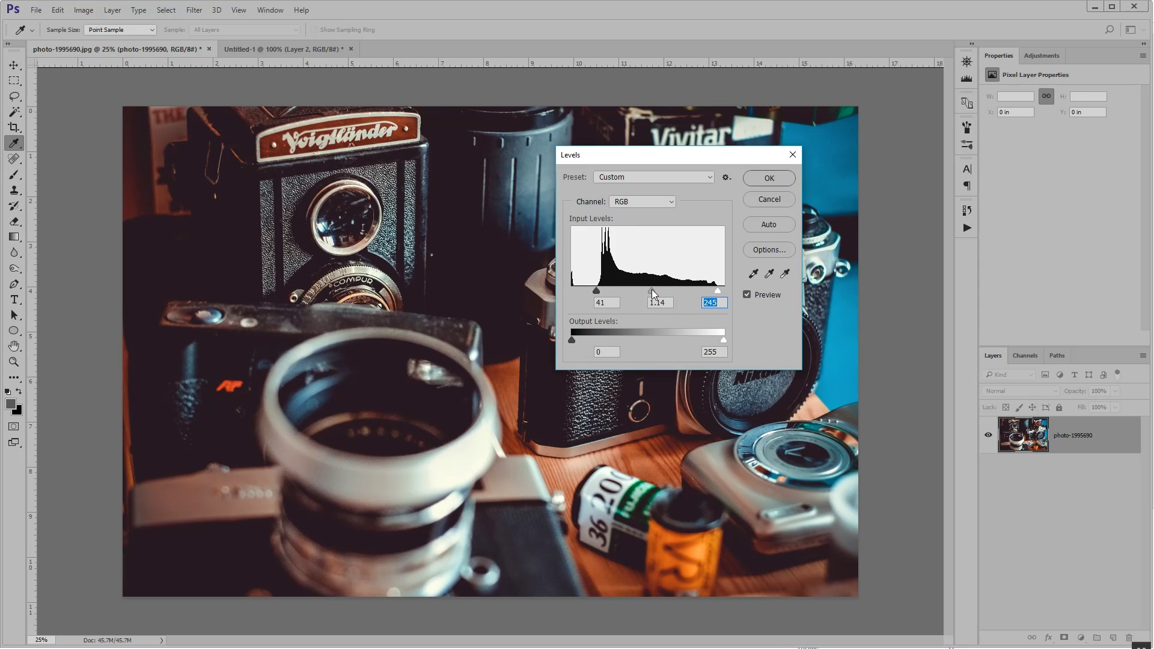
left_click(652, 291)
left_click(769, 178)
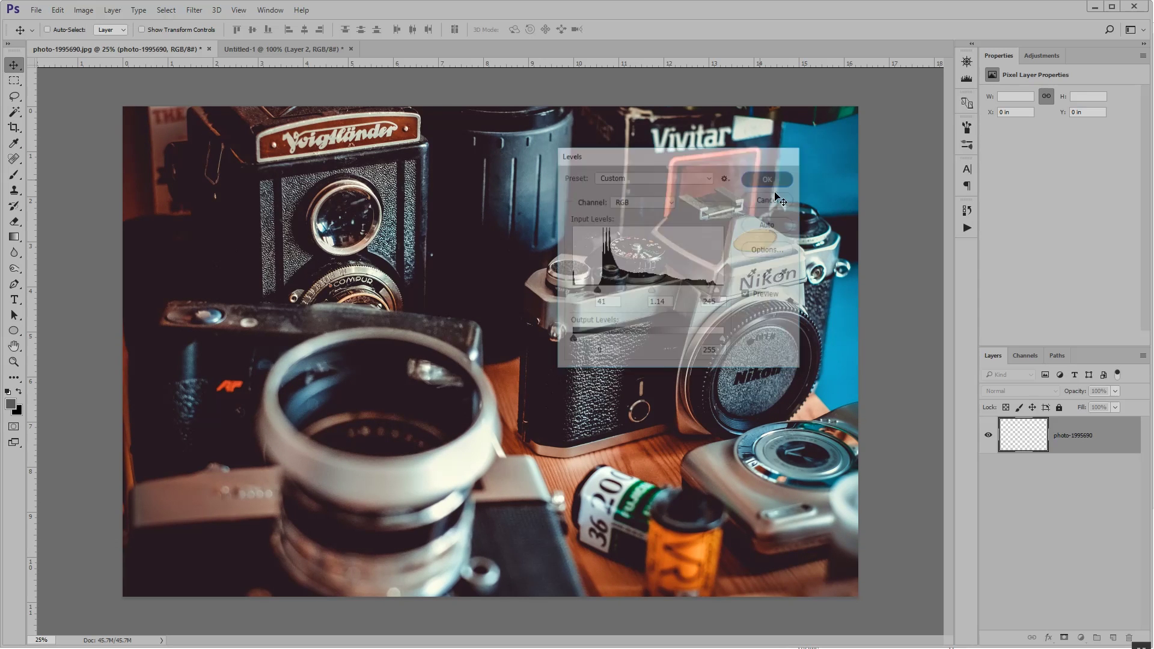
key("v")
key("ctrl+z")
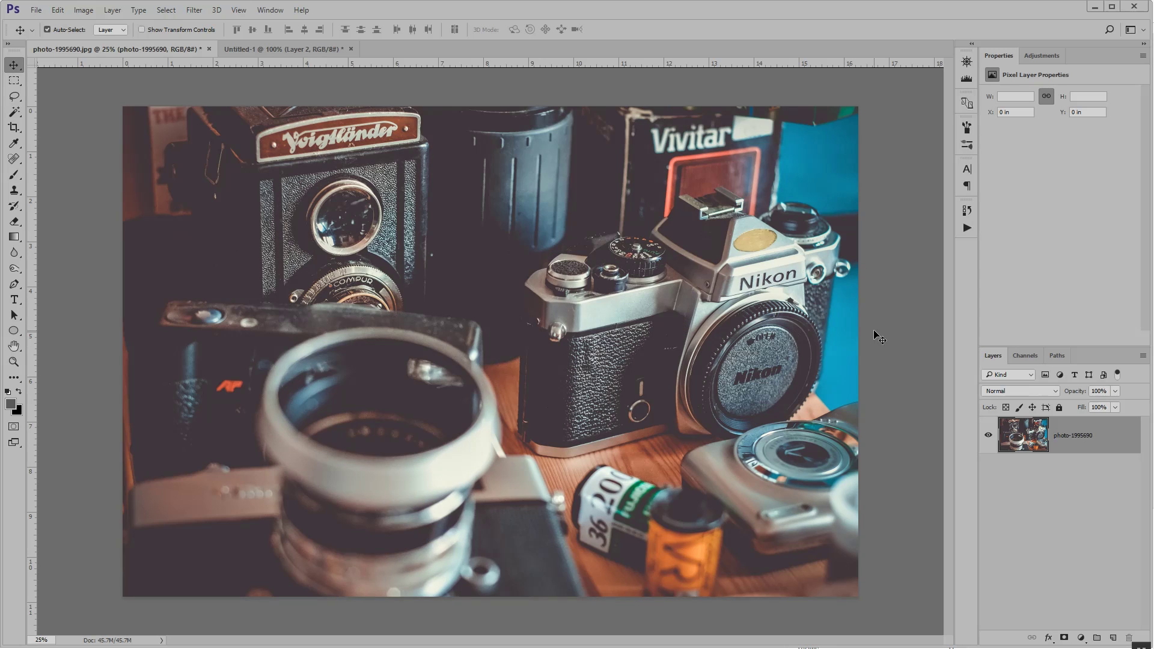
key("ctrl+z")
key("ctrl+z")
key("ctrl+z")
key("ctrl+z")
key("ctrl+z")
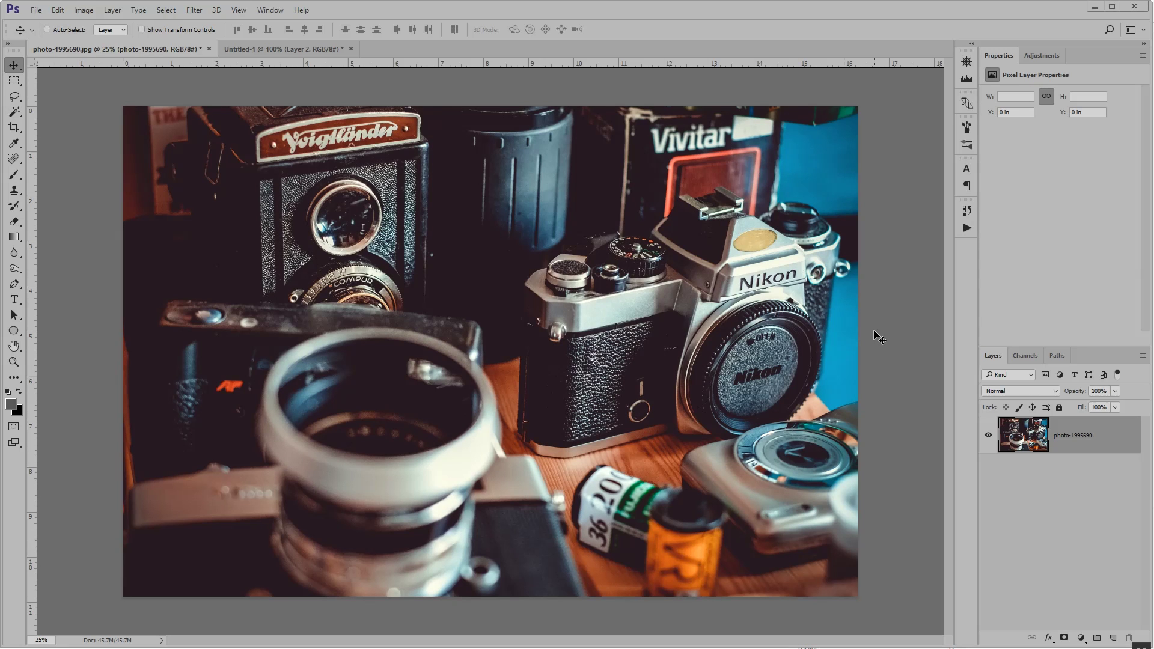
Try a faded look with Levels output 50 and 189, then undo it
key("ctrl+l")
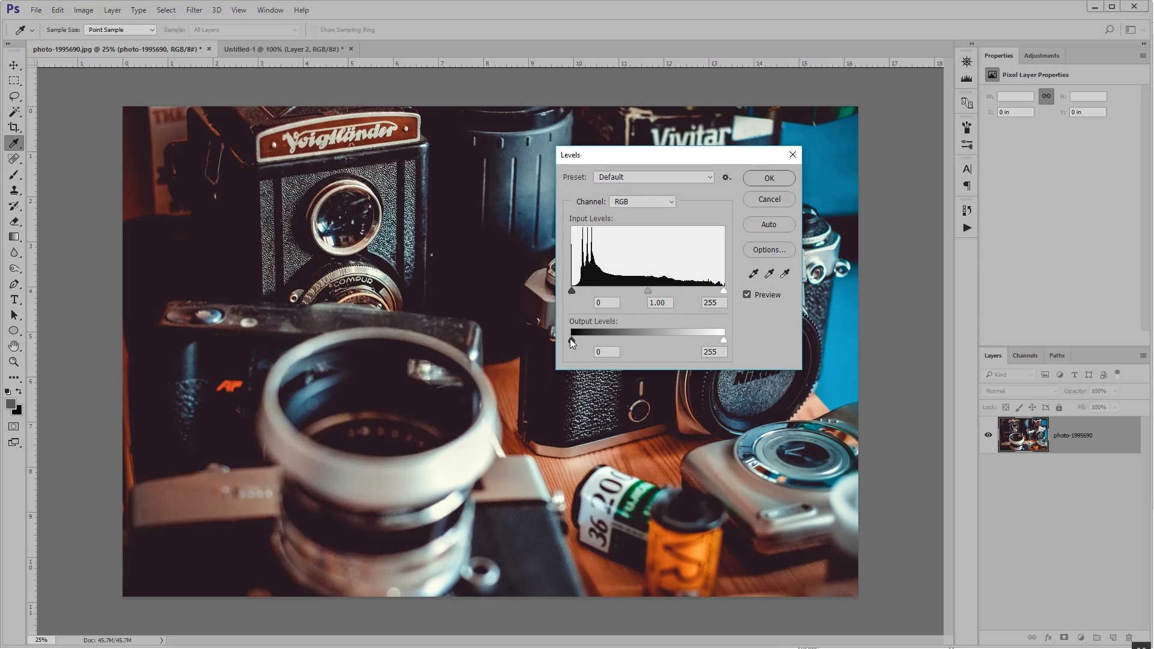
left_click_drag(571, 341, 601, 340)
left_click_drag(722, 340, 684, 341)
left_click(759, 179)
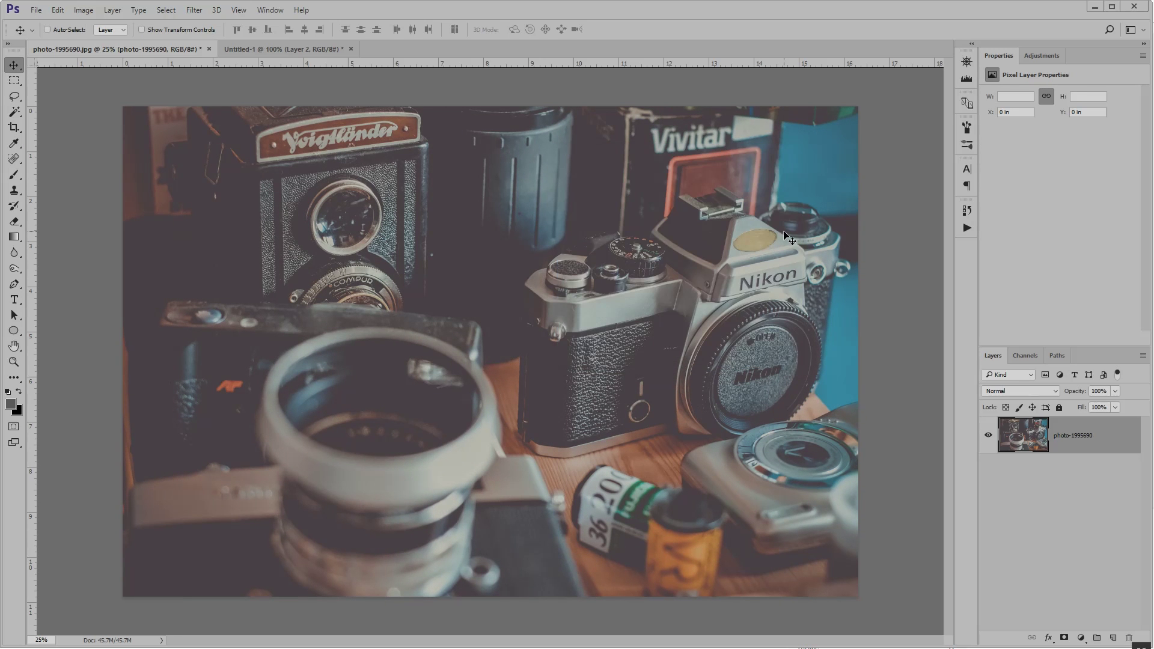
key("ctrl+l")
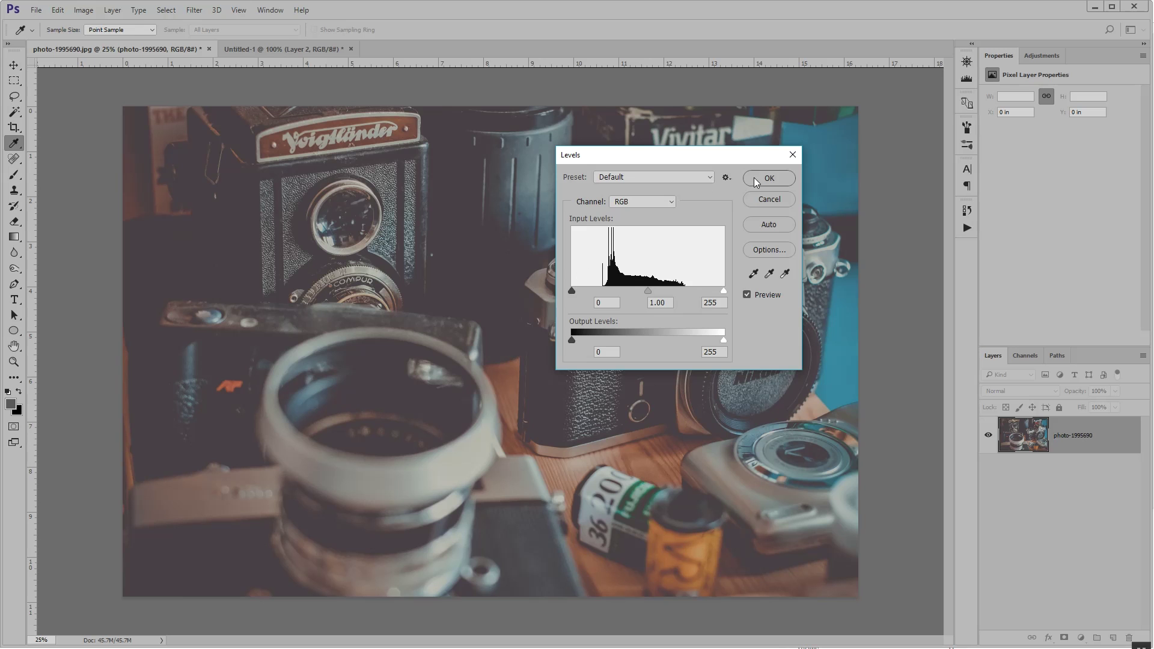
key("v")
left_click(769, 199)
key("ctrl+z")
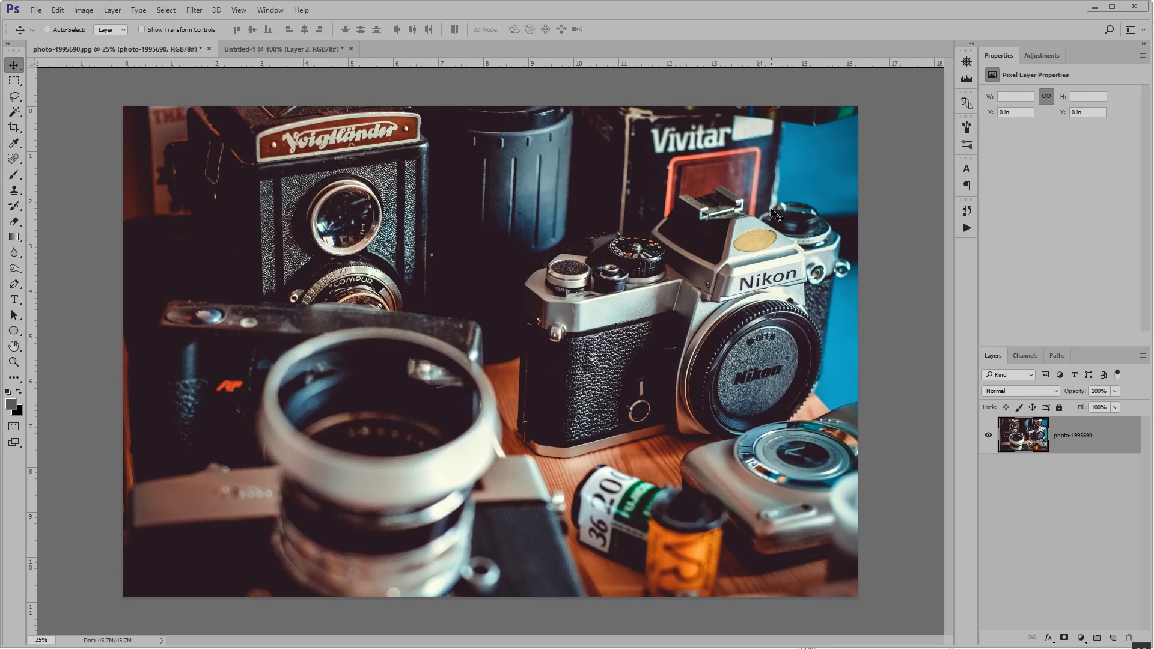
Apply Levels with input black 45 and white 205 for a punchy, high-contrast photo
key("ctrl+l")
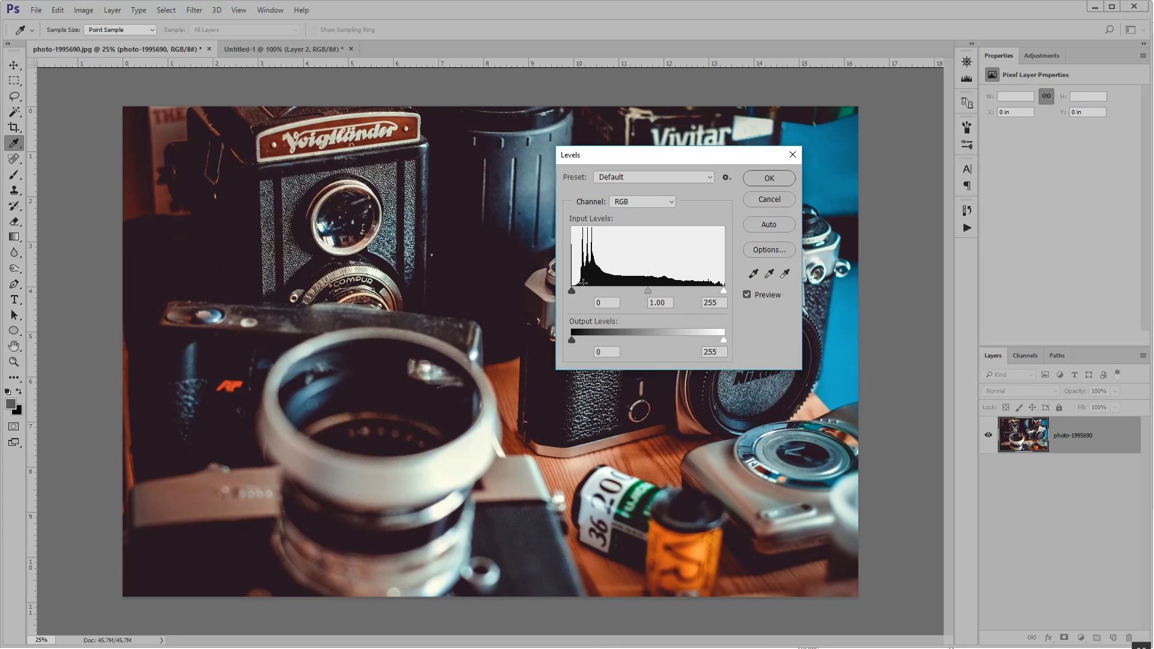
left_click_drag(571, 290, 598, 290)
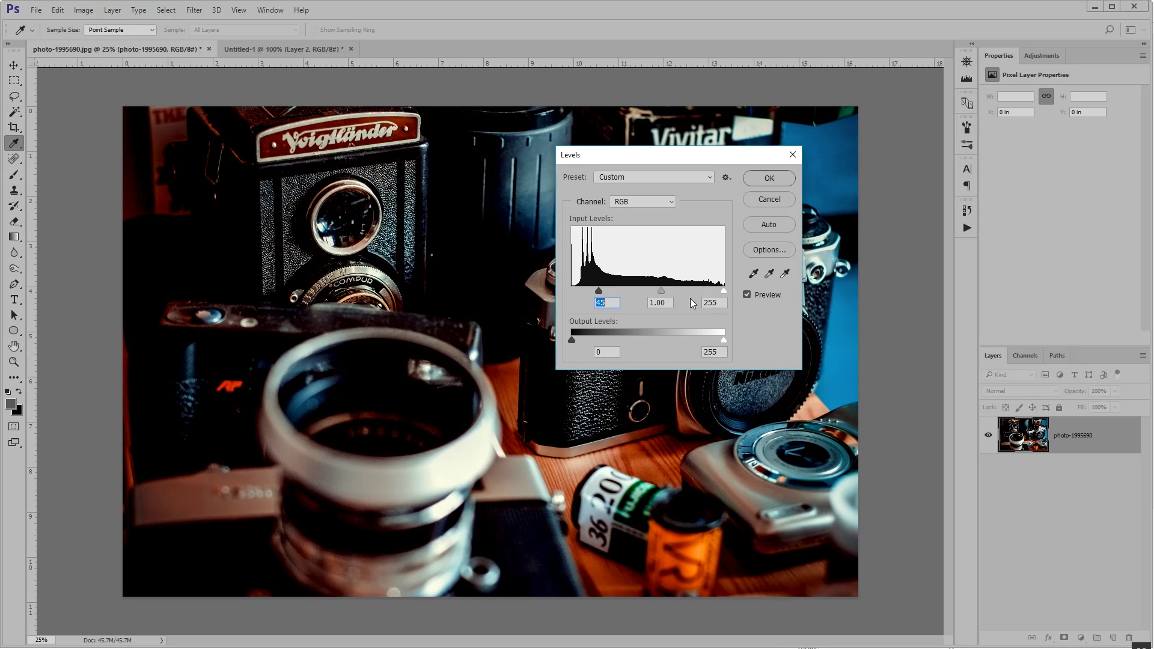
left_click_drag(724, 292, 694, 294)
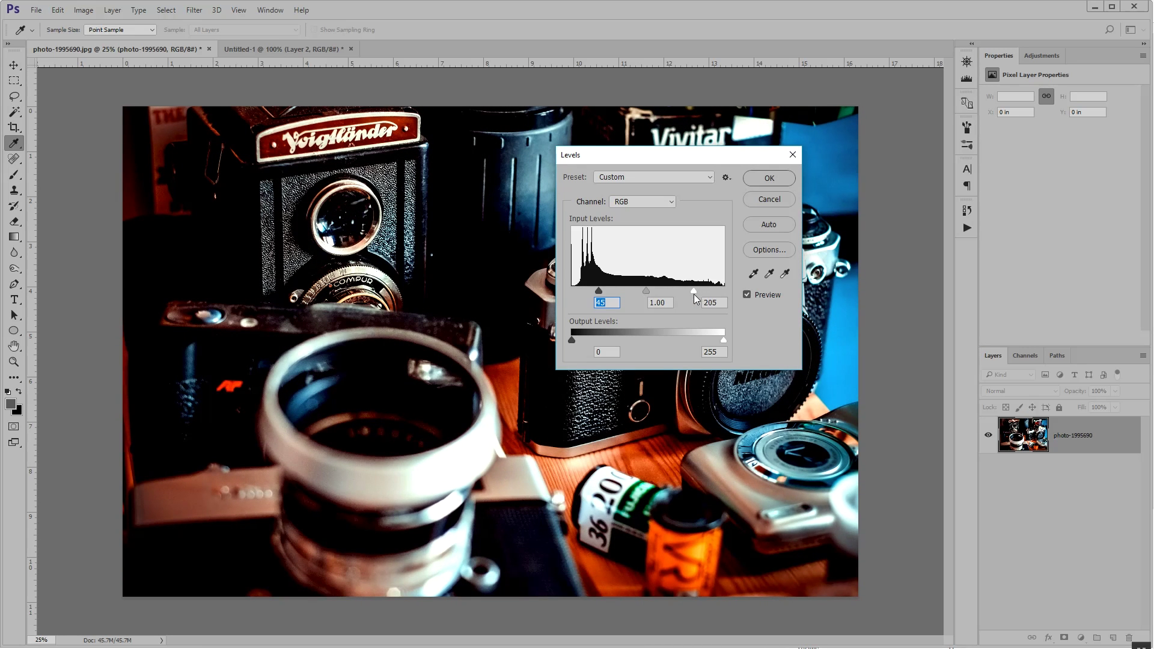
left_click(764, 178)
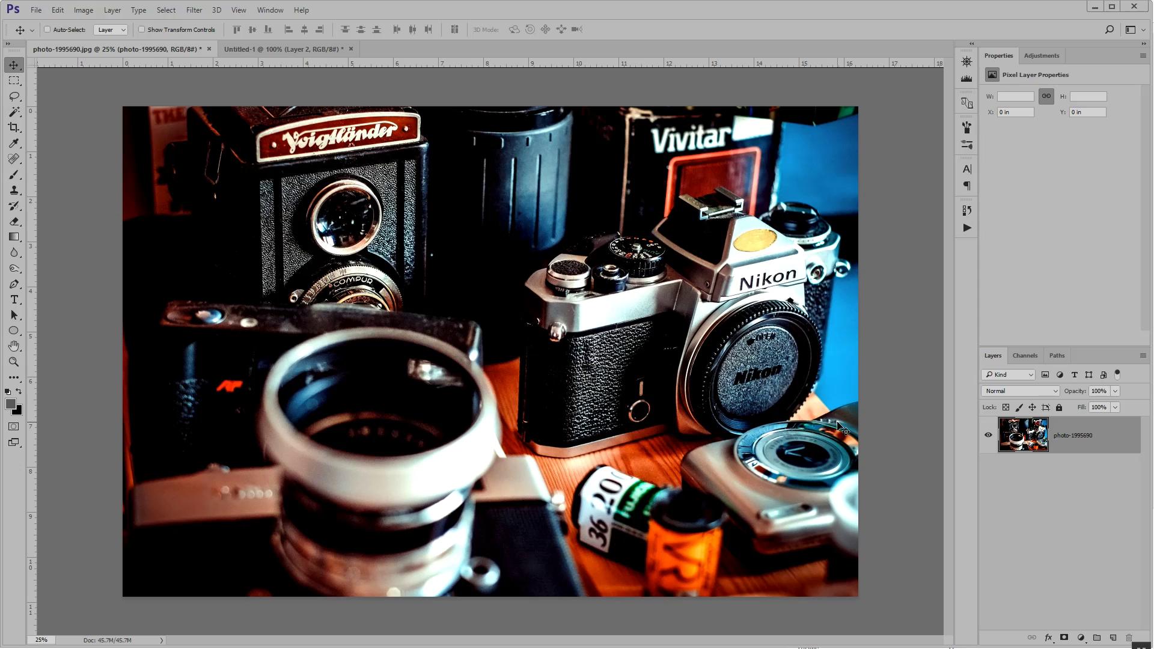
Open the cameras photo in the Camera Raw Filter, enlarge the window, and toggle the clipping warnings
key("ctrl+l")
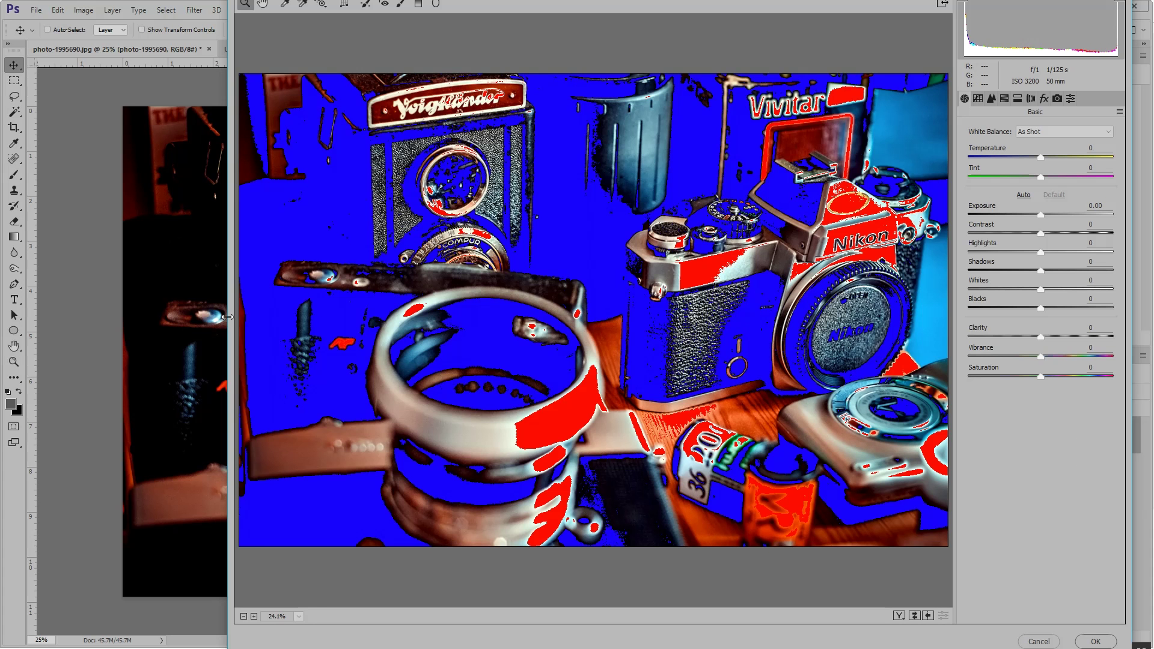
left_click_drag(227, 318, 195, 306)
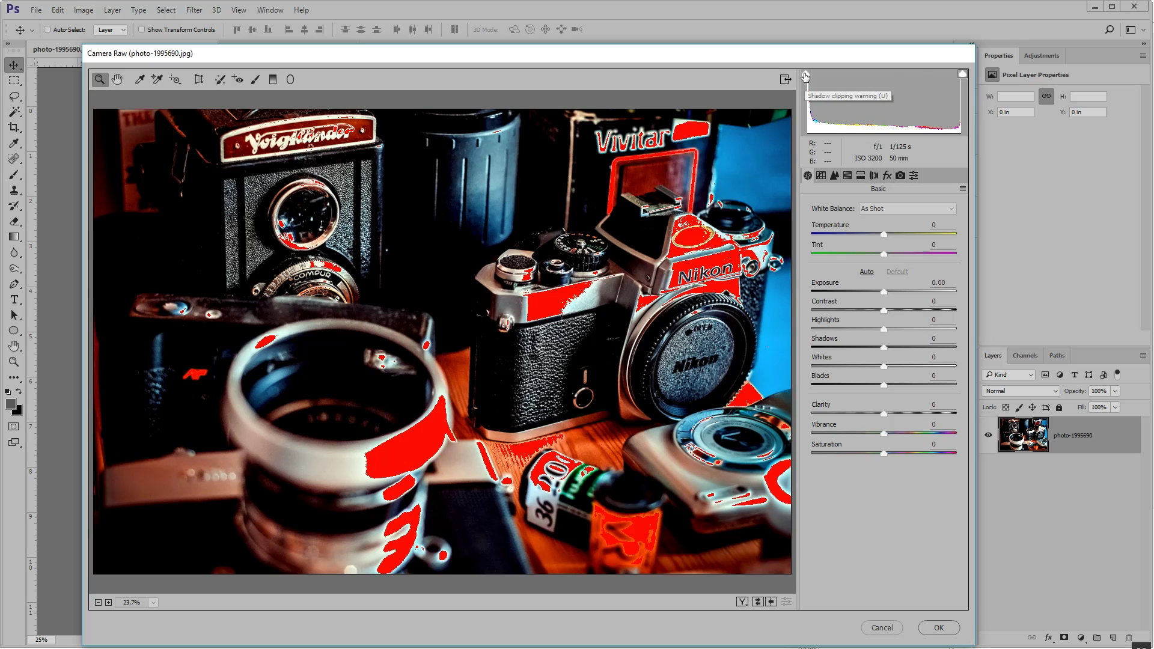
left_click(962, 76)
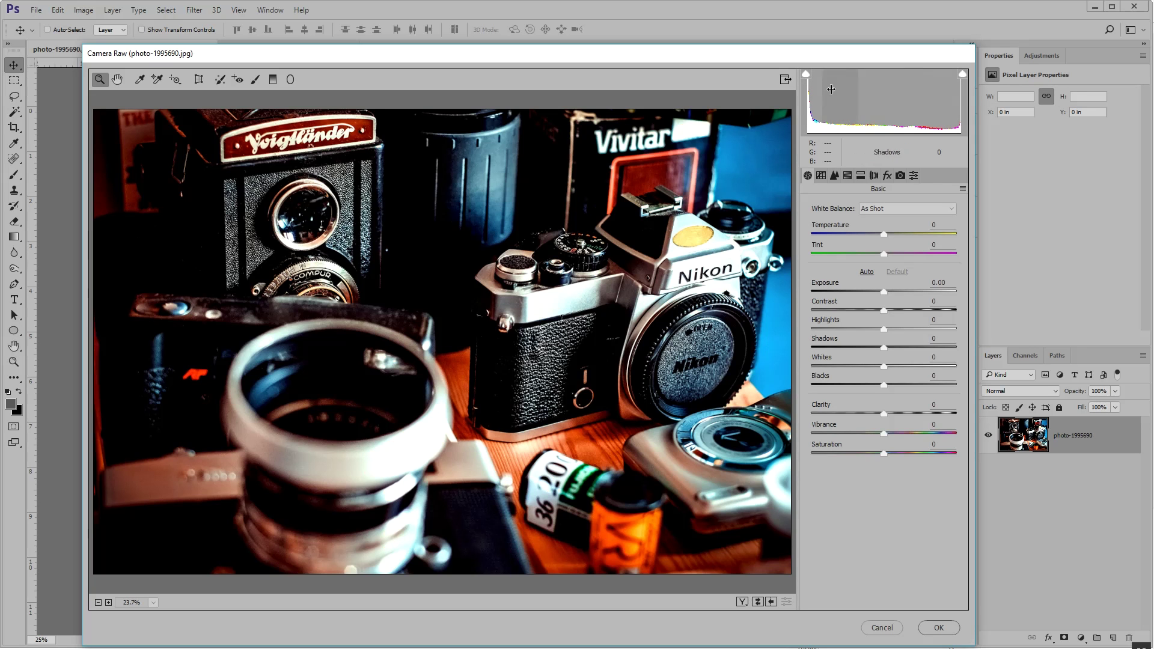
left_click(805, 75)
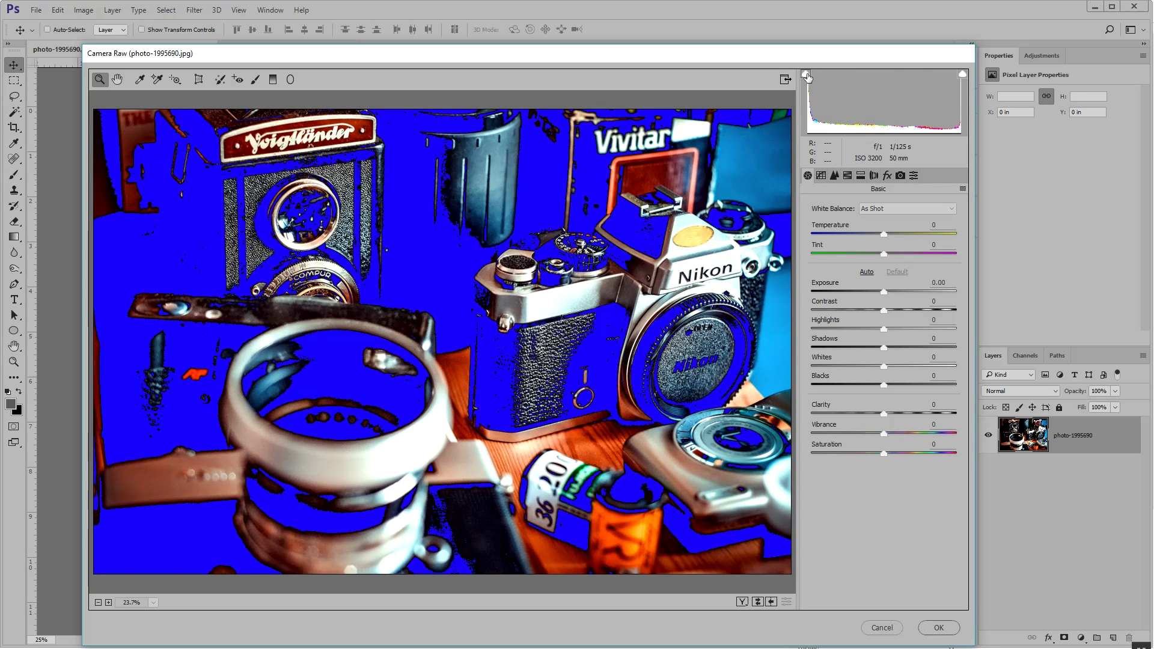
Boost STE-012.wav by about 5 dB and play it back from 0:12.906
left_click(962, 74)
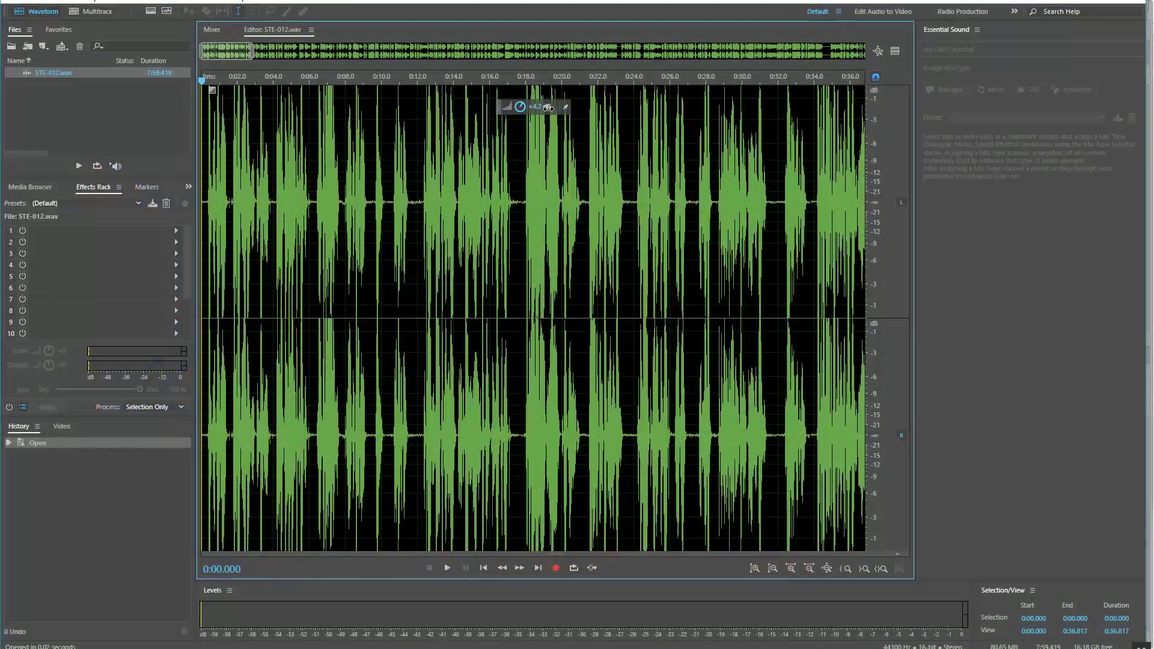
left_click_drag(551, 110, 552, 112)
left_click(434, 194)
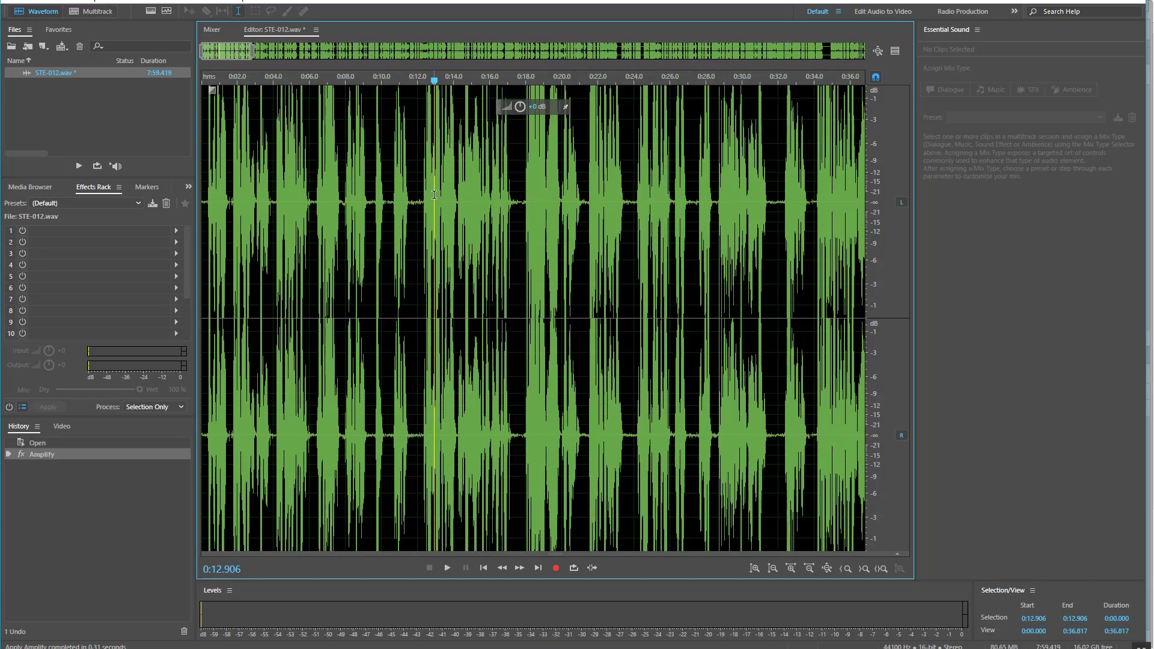
key("space")
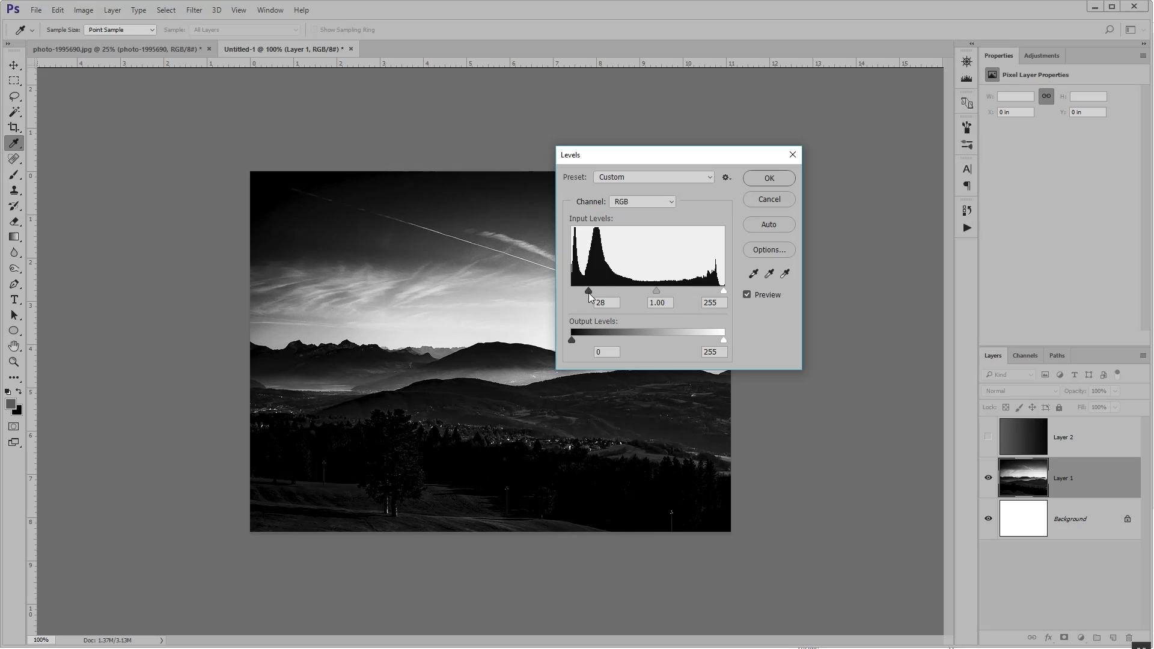
Set the landscape's black input to 0 and pull the white input slider left to brighten it
left_click_drag(586, 293, 566, 295)
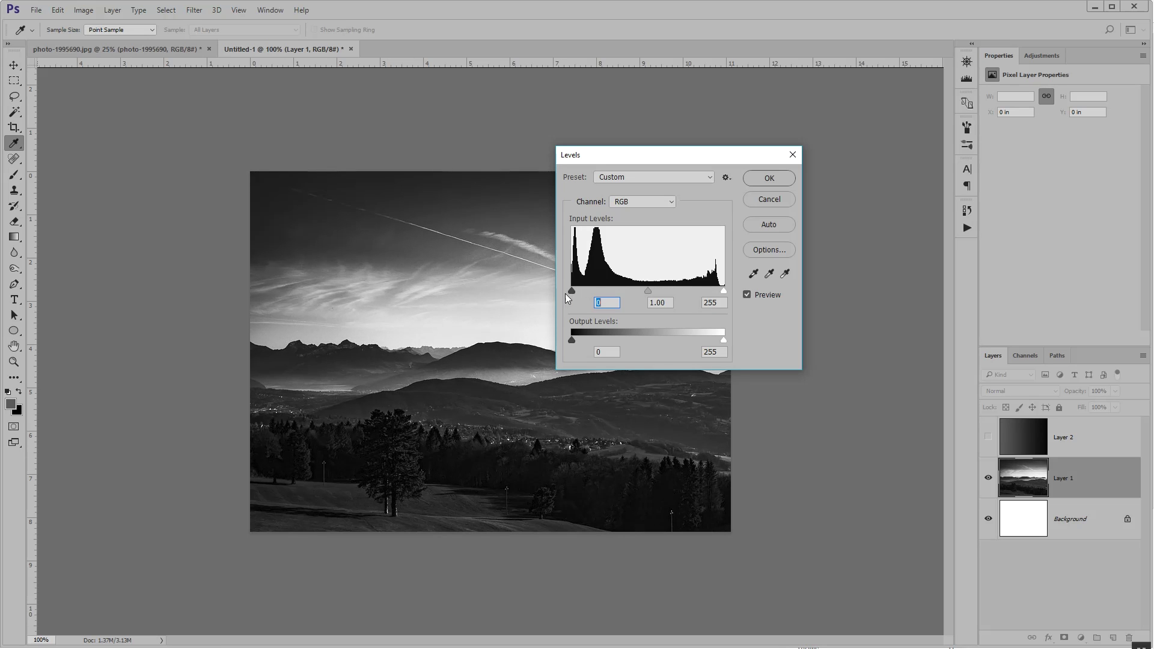
left_click_drag(723, 293, 741, 312)
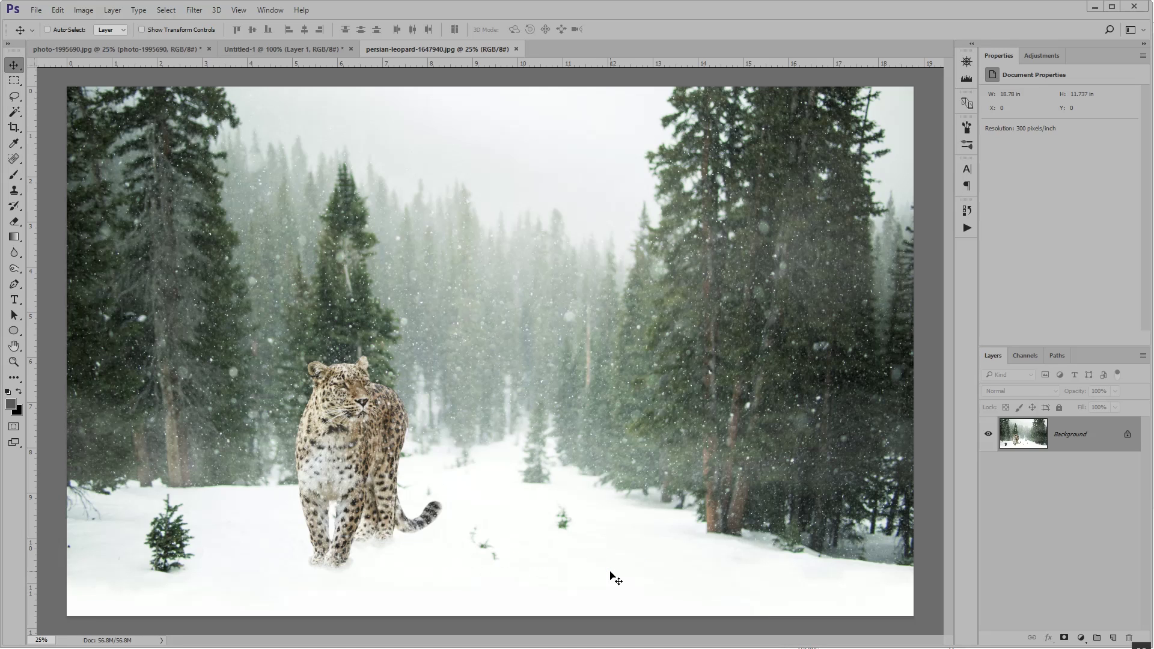
Duplicate the leopard background to Layer 1 and apply Shadows/Highlights with reduced shadow lightening
key("ctrl")
key("ctrl+j")
left_click(83, 10)
mouse_move(114, 42)
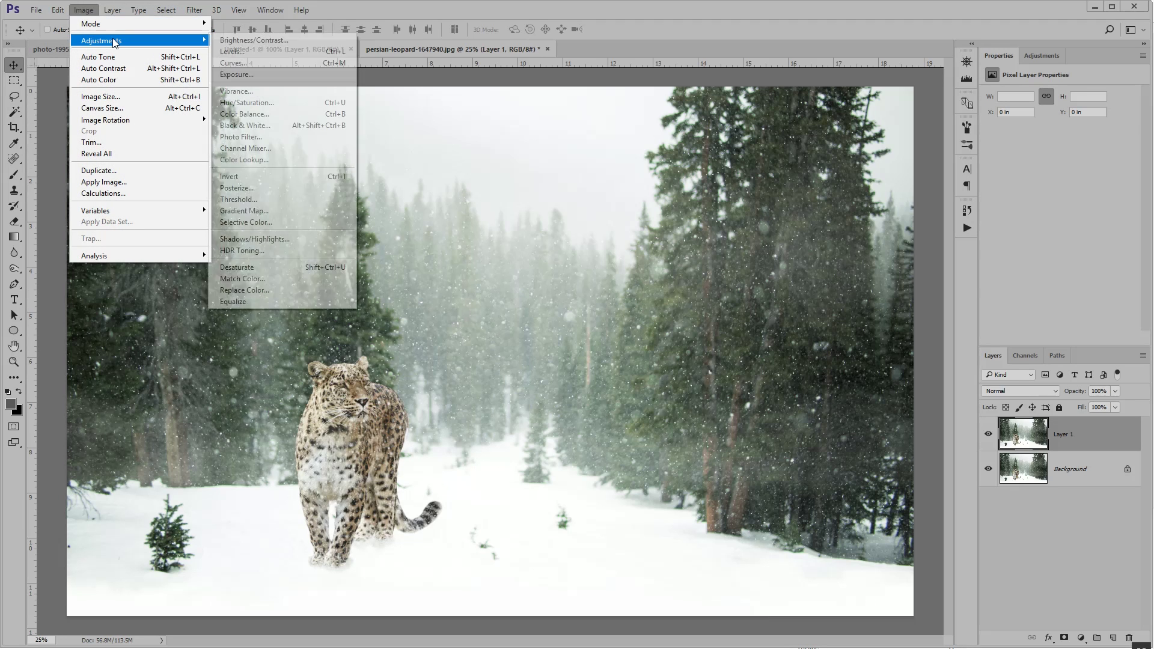
left_click(324, 239)
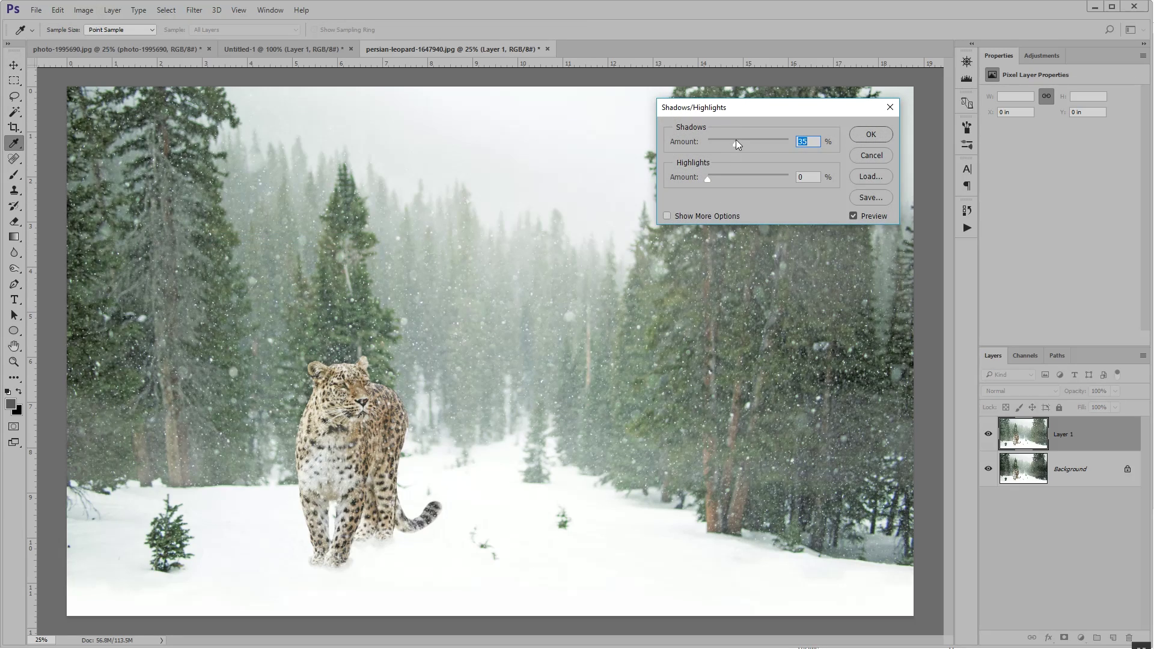
left_click_drag(735, 141, 763, 186)
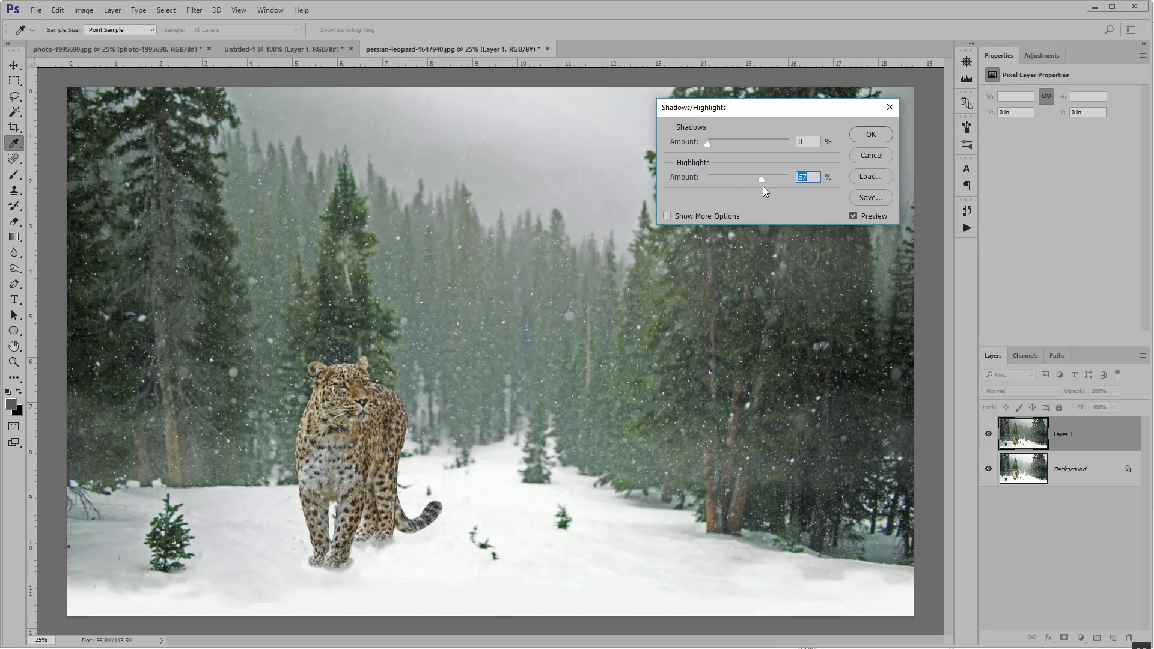
left_click(870, 134)
Add an inverted black mask to Layer 1 and paint it white along the bottom snow
left_click(1063, 637)
key("ctrl+i")
key("b")
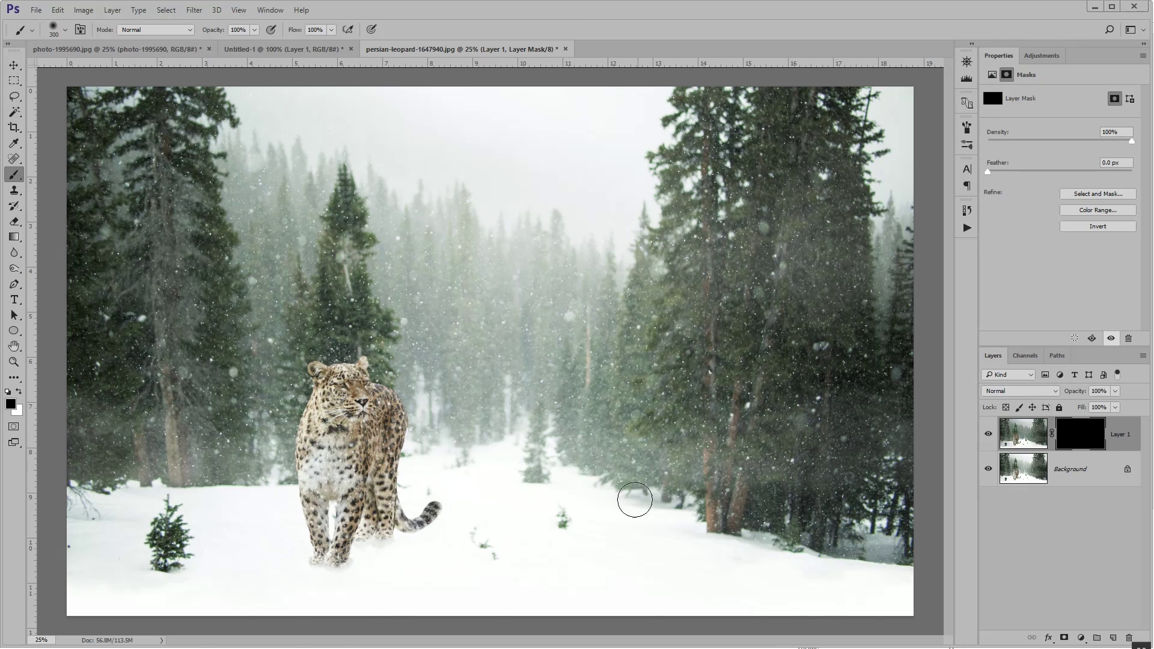
key("bracketright")
key("bracketright")
key("bracketright")
key("bracketright")
key("bracketright")
key("bracketright")
key("bracketright")
key("bracketright")
key("bracketright")
key("bracketright")
key("x")
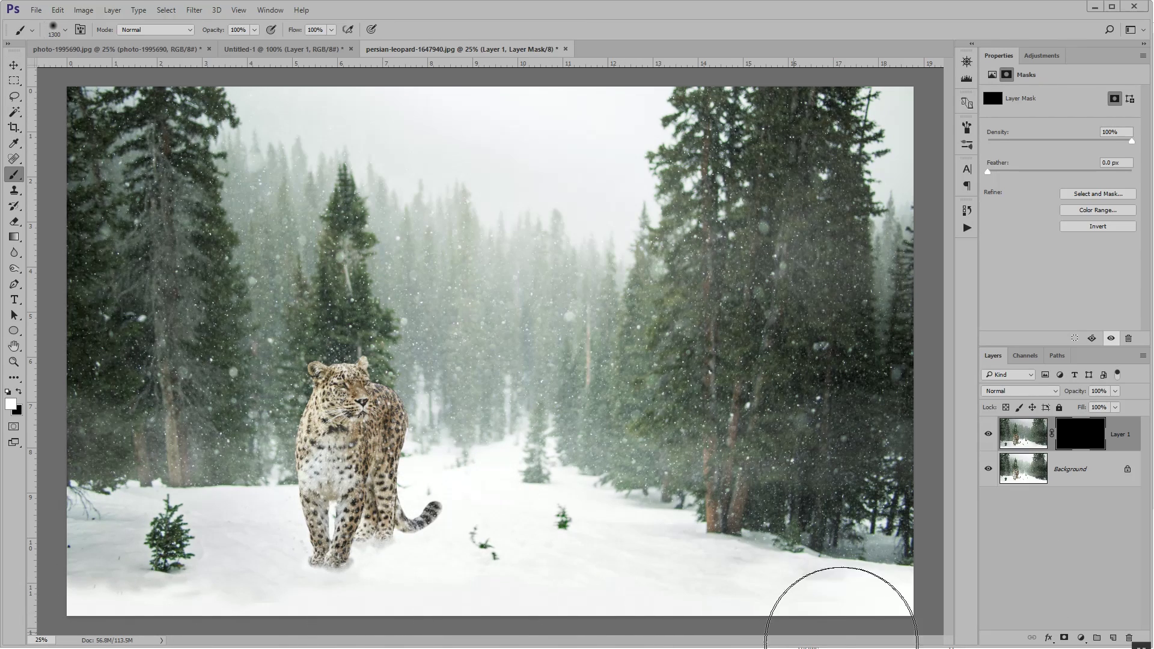
mouse_move(841, 607)
left_mouse_down()
mouse_move(490, 562)
mouse_move(505, 625)
left_mouse_up()
Zoom and pan around the leopard's feet and the bottom snow to inspect the masked adjustment
key("ctrl+2")
key("v")
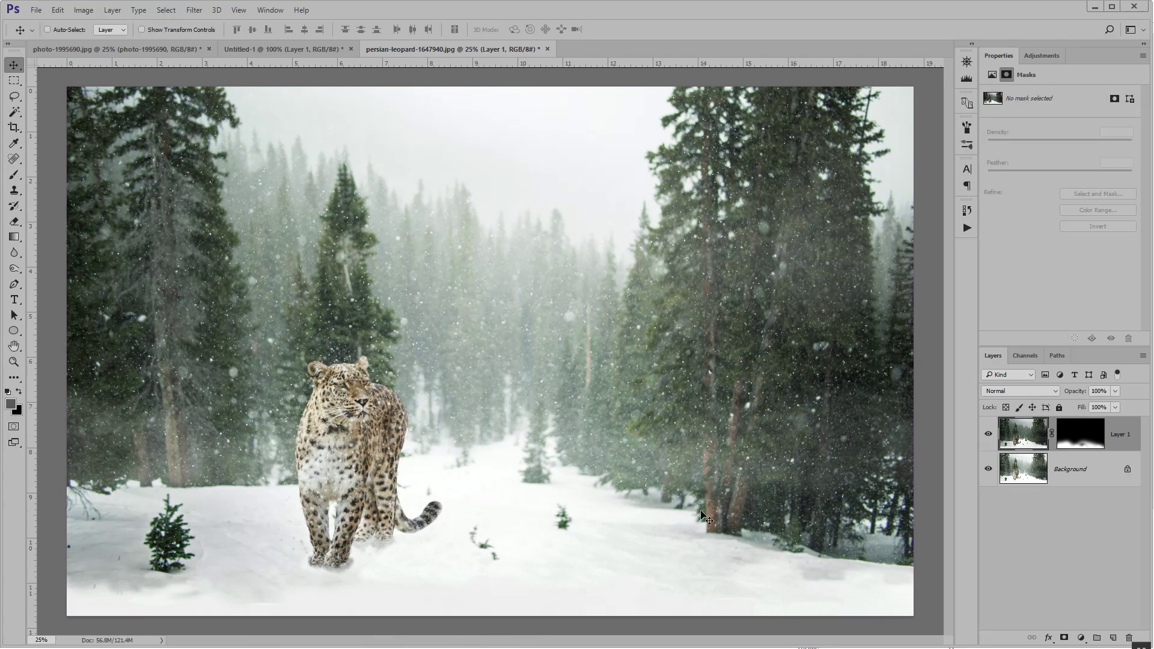
scroll(691, 442, "up", 3)
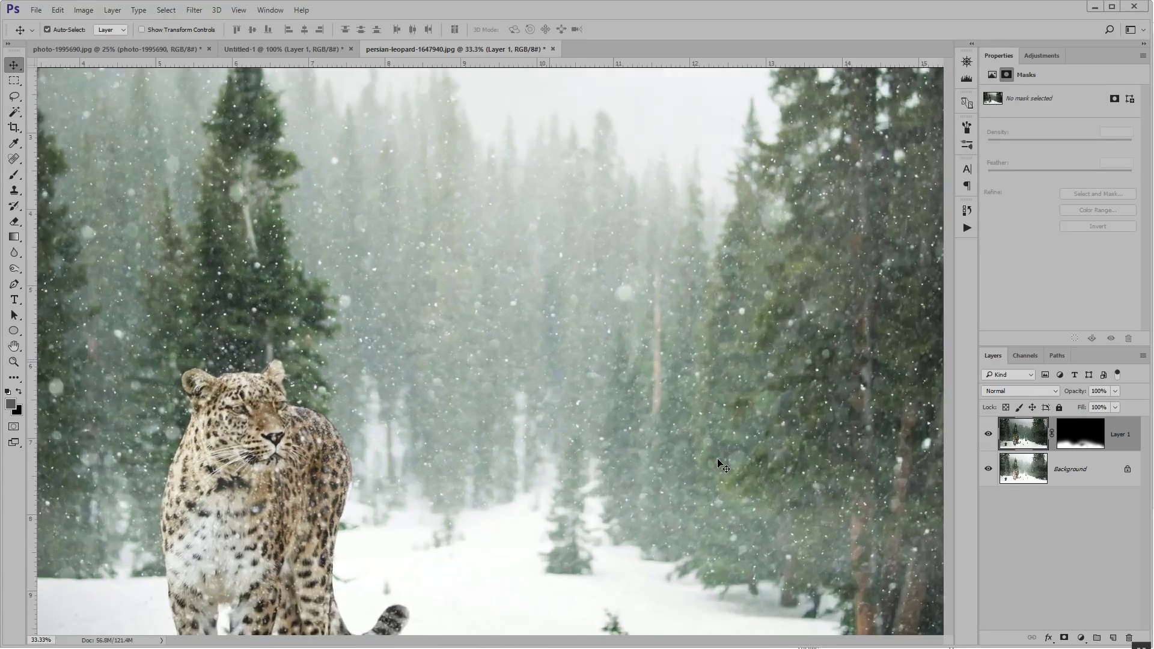
left_click_drag(671, 541, 479, 334)
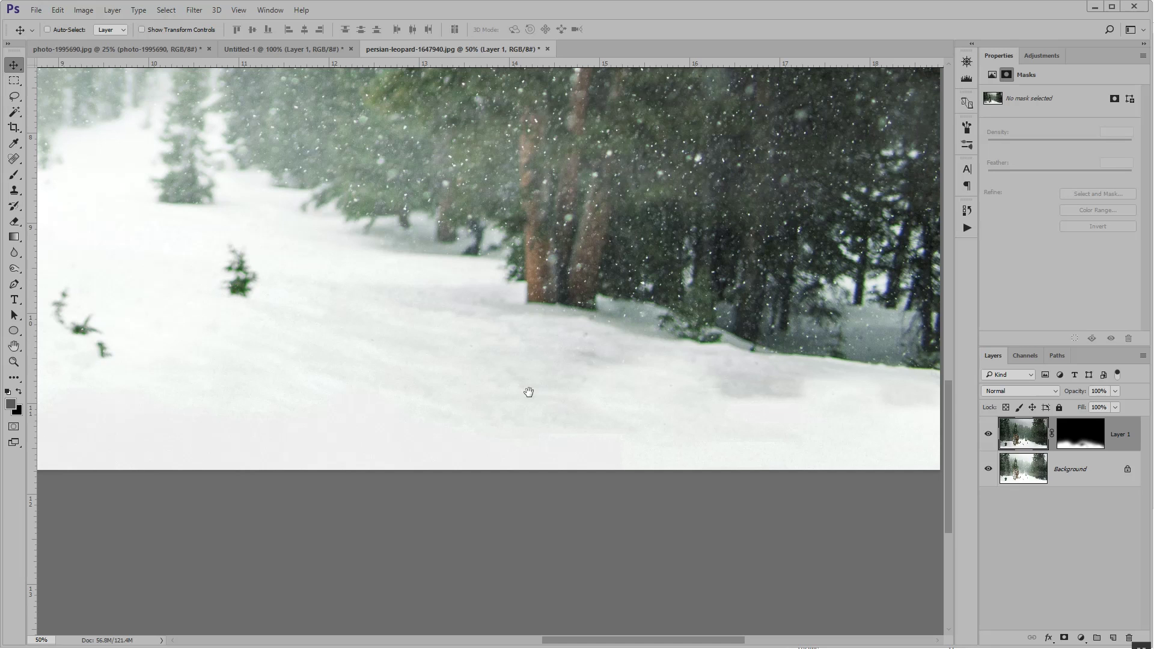
left_click_drag(394, 305, 677, 347)
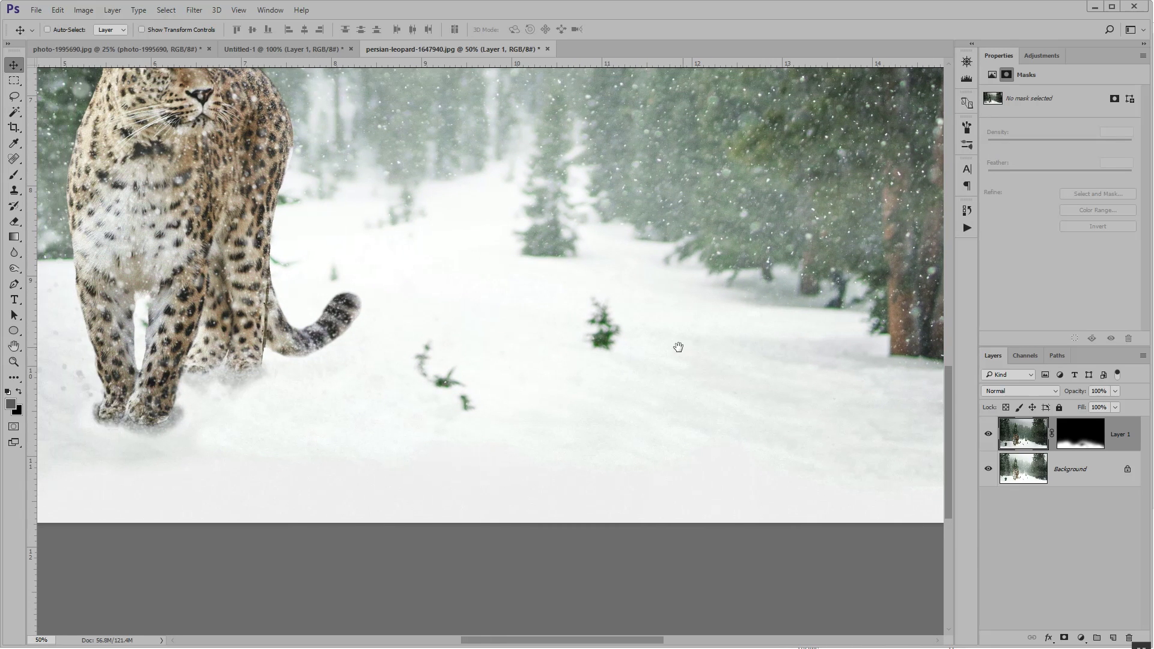
scroll(679, 352, "down", 3)
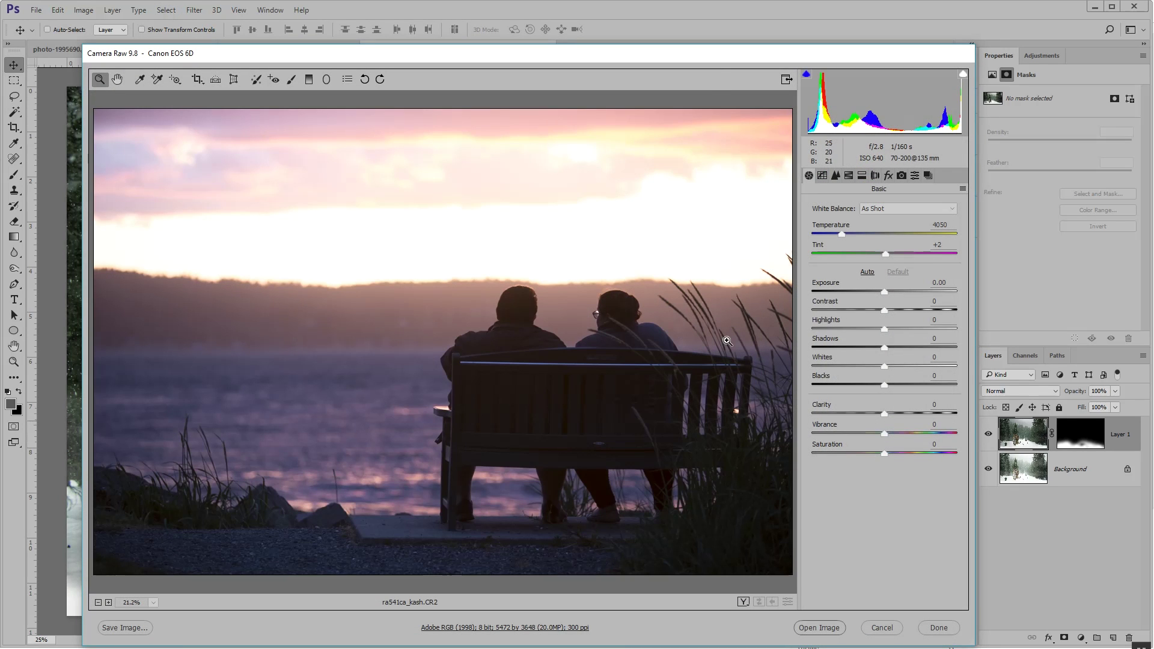
Zoom in on the couple on the bench, then fit the whole photo in the Camera Raw preview
left_click_drag(718, 56, 716, 50)
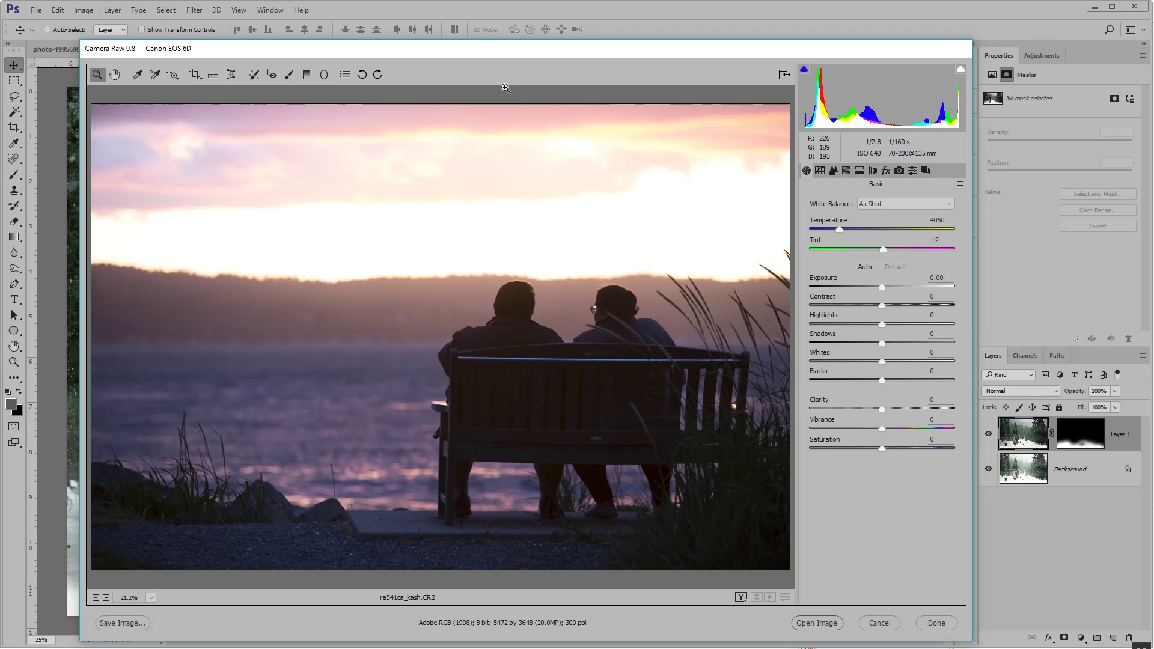
left_click_drag(516, 49, 524, 51)
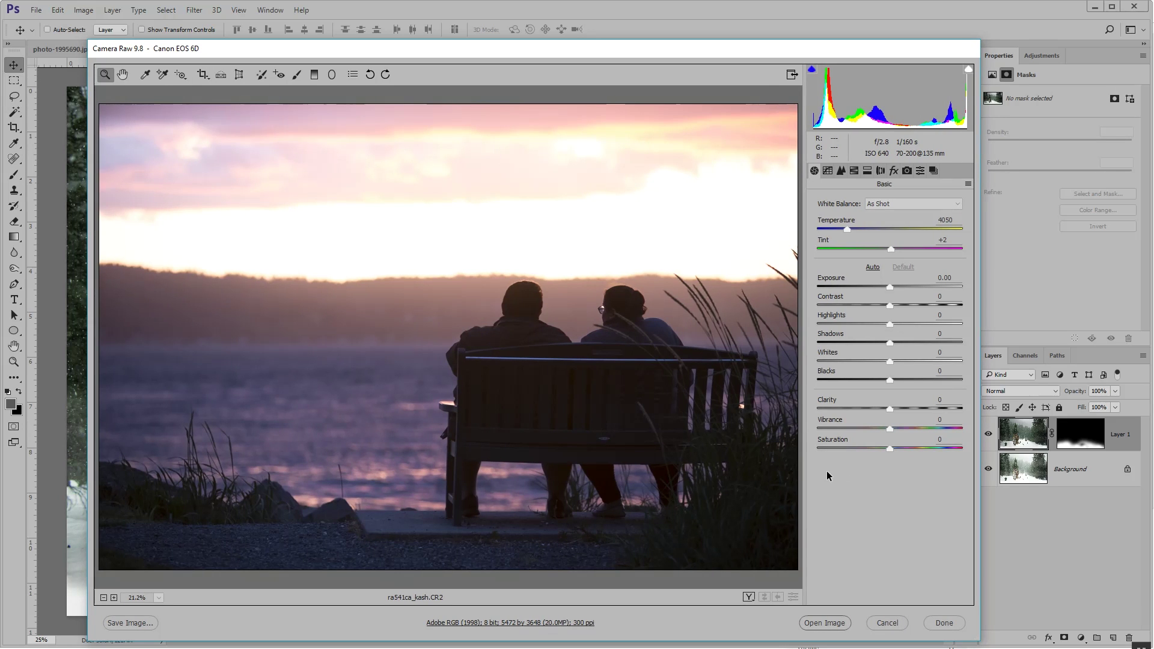
left_click(626, 353)
left_click(577, 348)
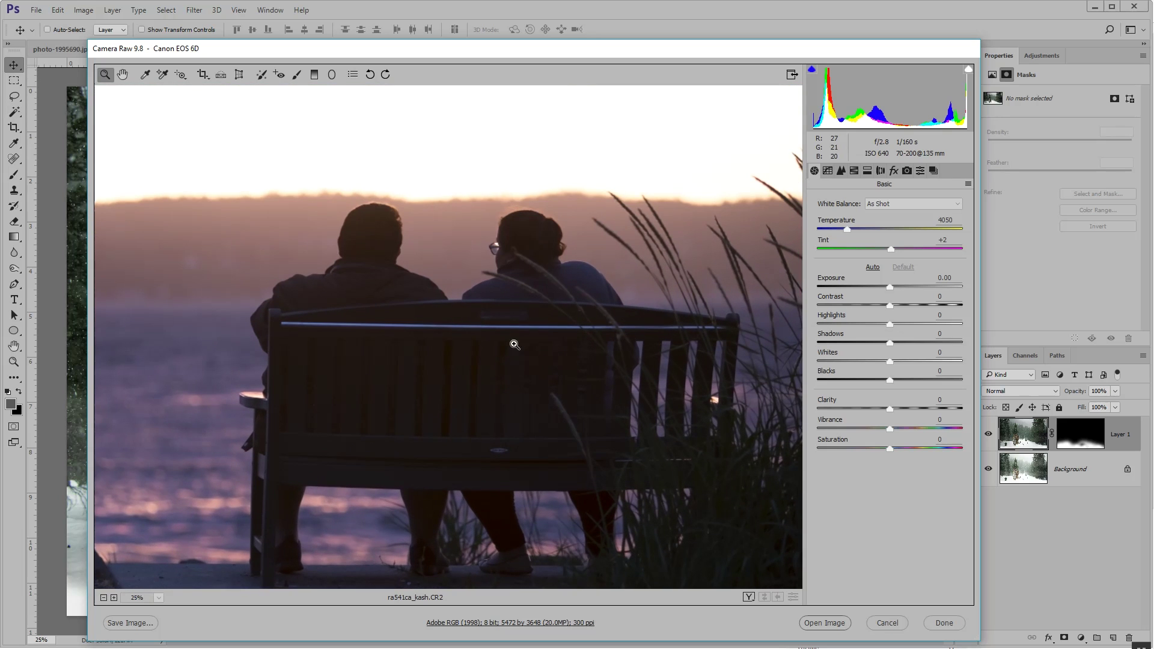
left_click(104, 598)
left_click(103, 598)
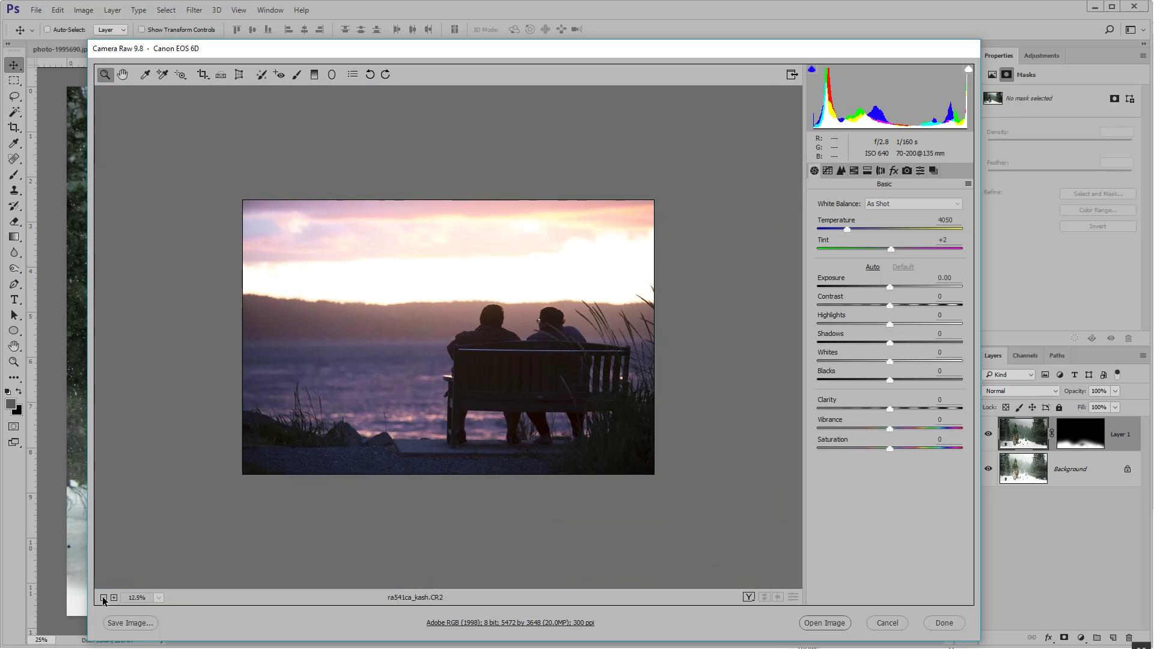
left_click(114, 597)
left_click(113, 598)
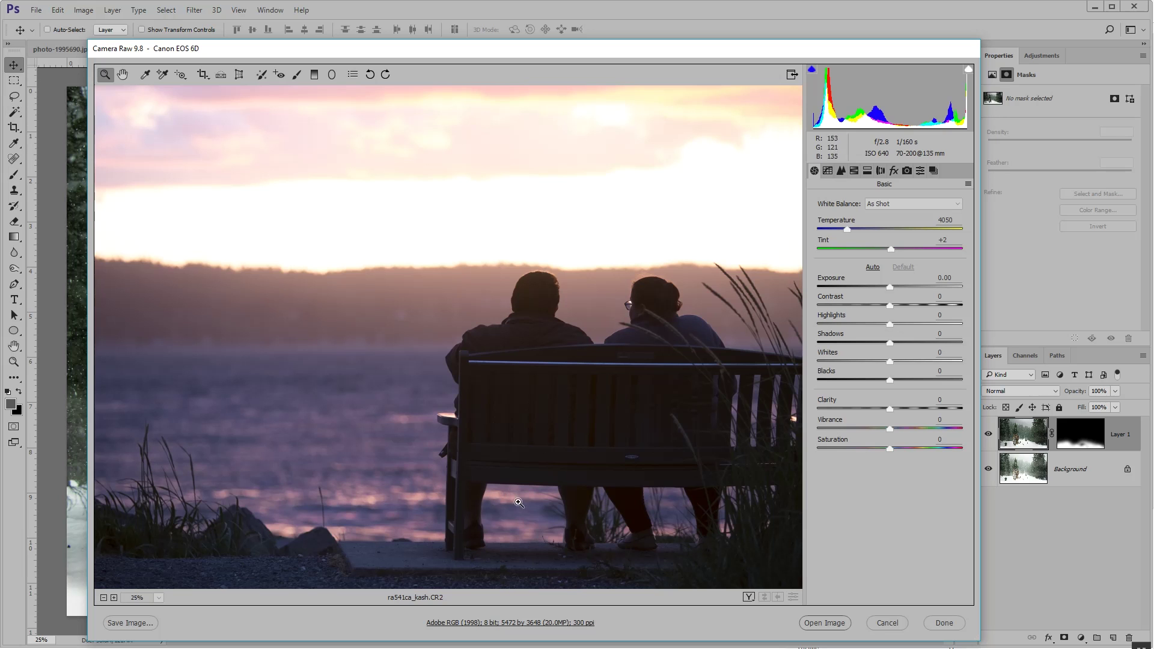
left_click(159, 597)
left_click(165, 566)
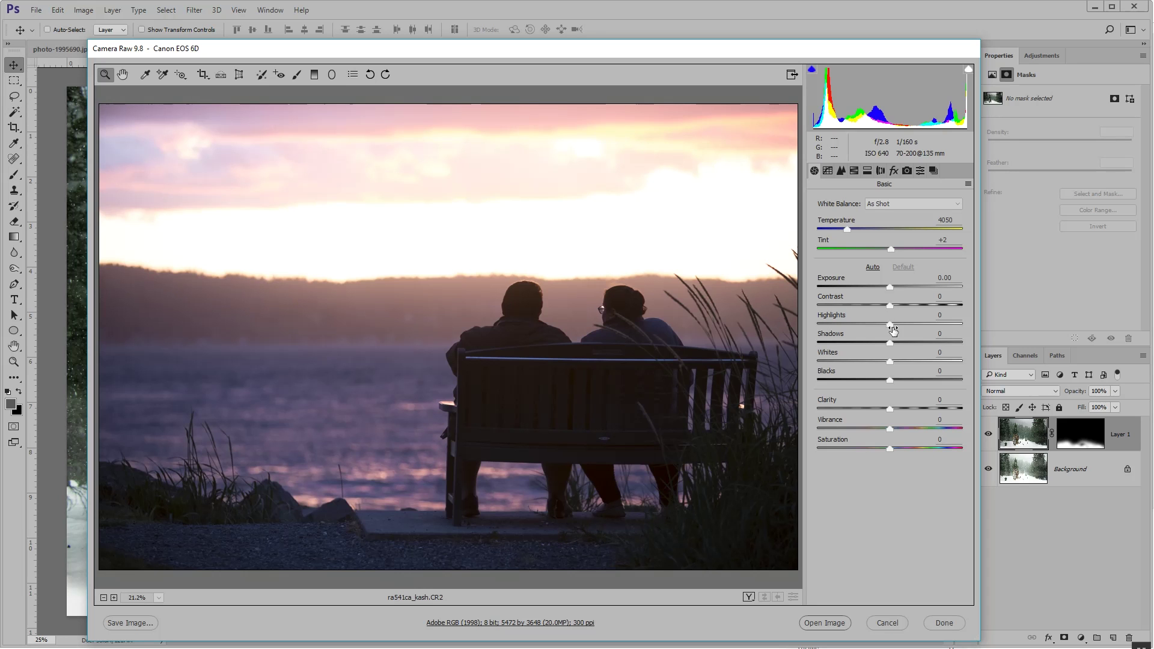
Lift Shadows to +100 and try Auto white balance
left_click_drag(891, 343, 967, 347)
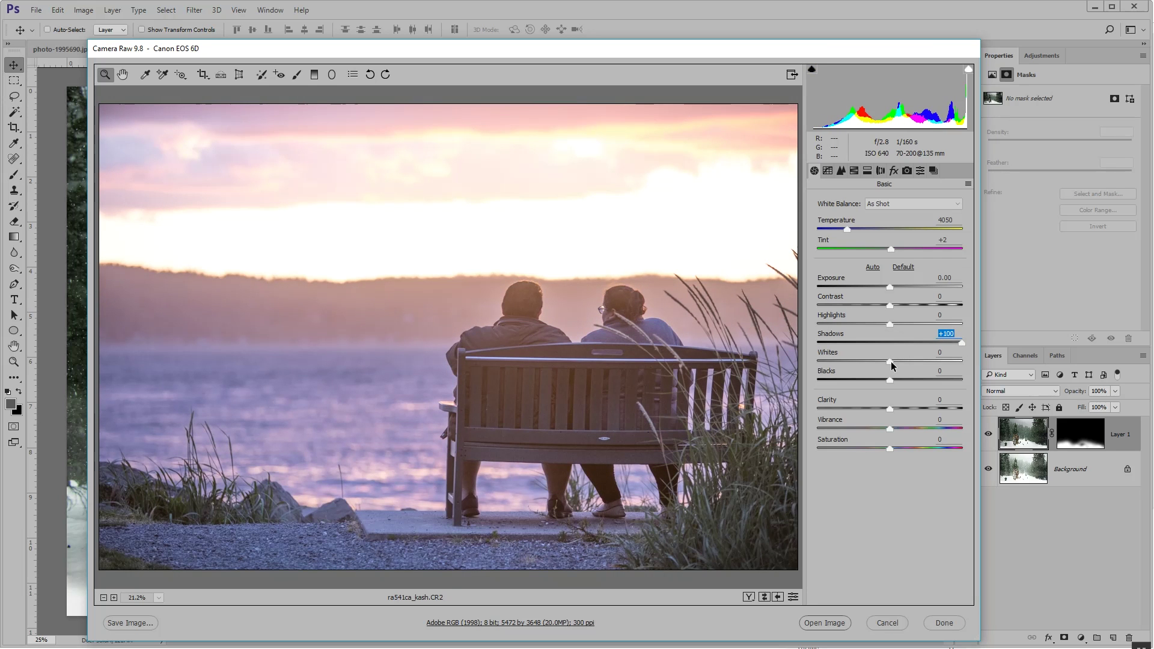
left_click(898, 205)
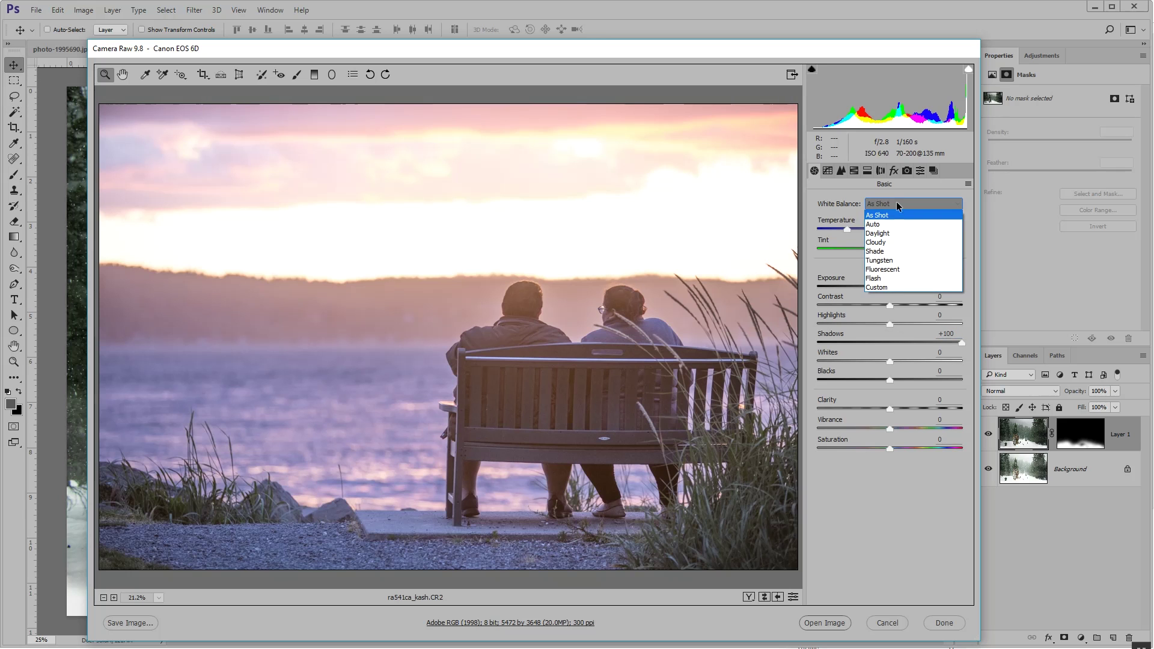
left_click(893, 224)
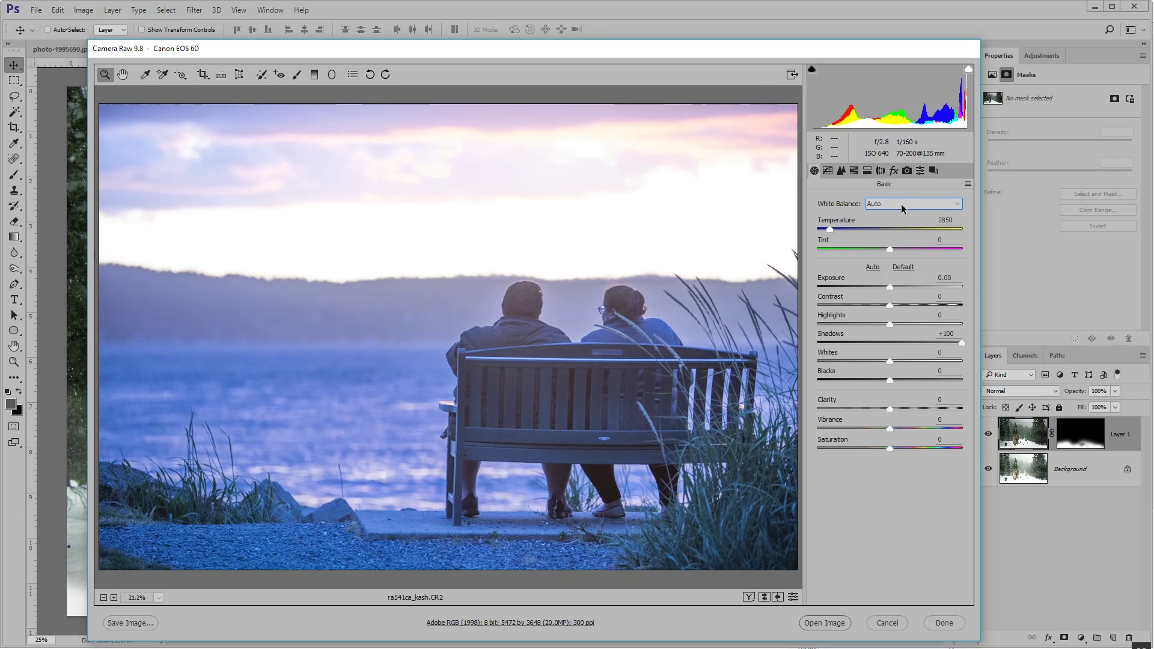
left_click(900, 203)
Switch white balance to Daylight and tint the shadows teal with Split Toning hue 198, saturation 57
left_click(899, 233)
left_click(867, 171)
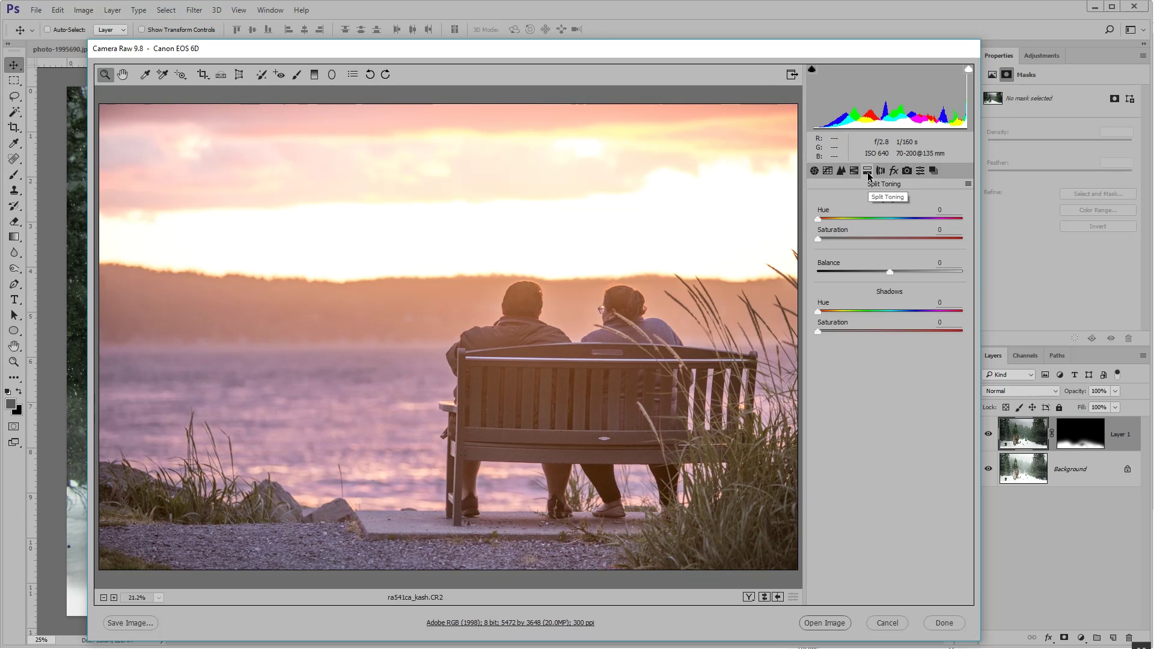
left_click_drag(827, 312, 903, 336)
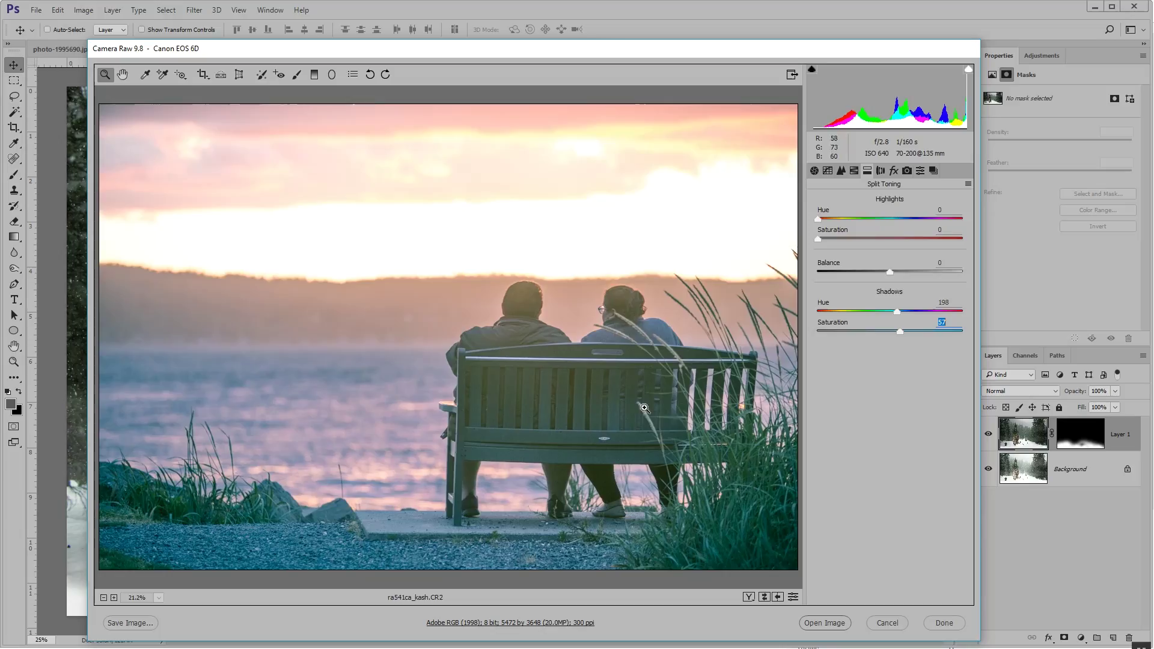
left_click(104, 597)
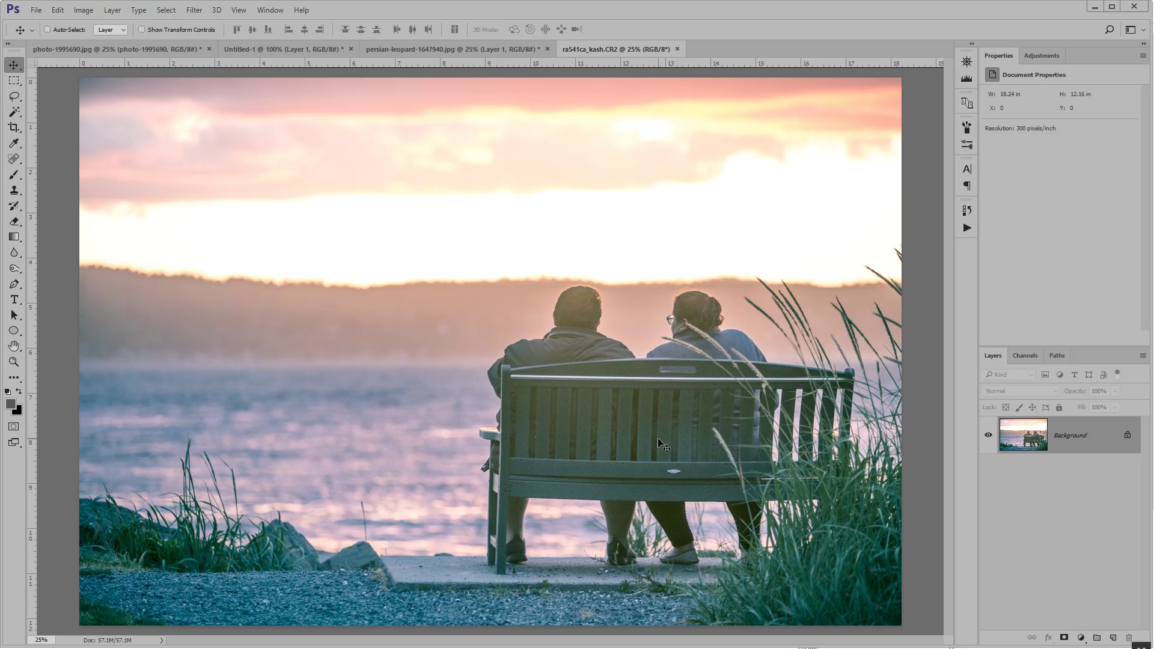
key("ctrl+minus")
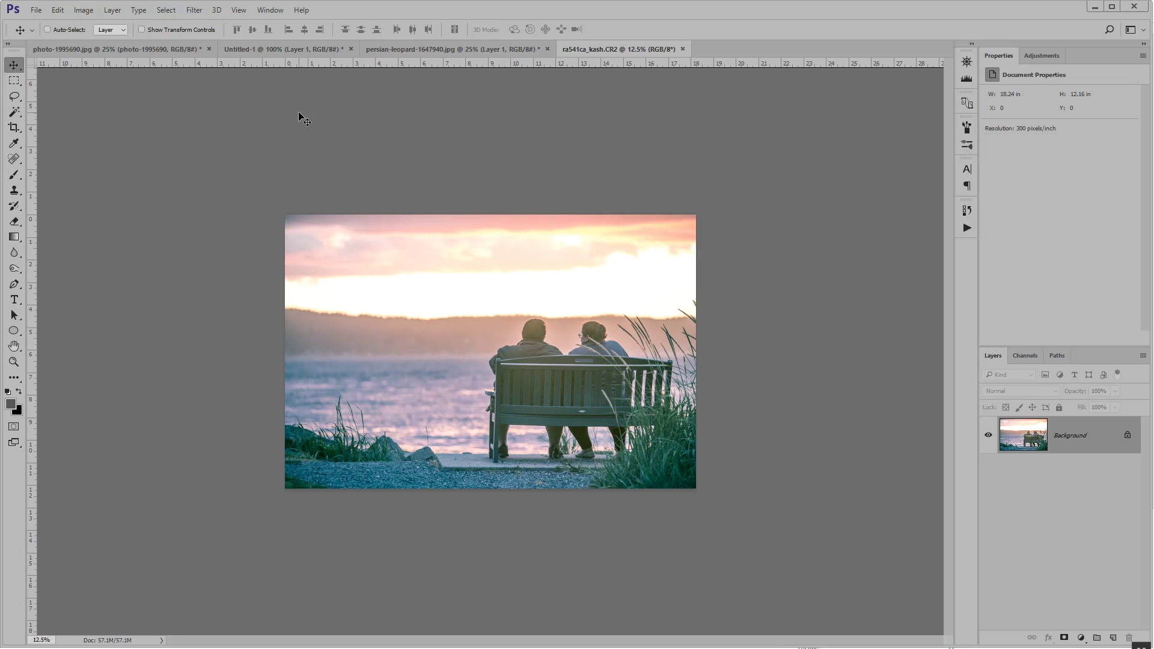
Apply a Curves adjustment to the bench photo with the midpoint raised slightly to lift midtones
left_click(84, 10)
mouse_move(139, 41)
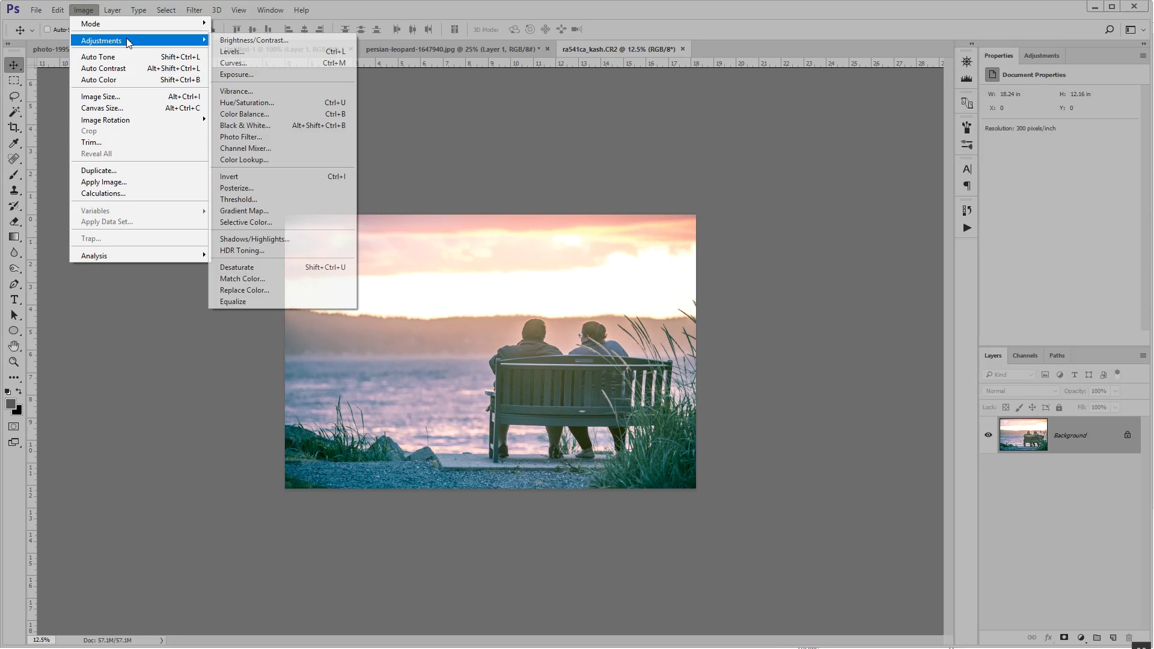
left_click(262, 63)
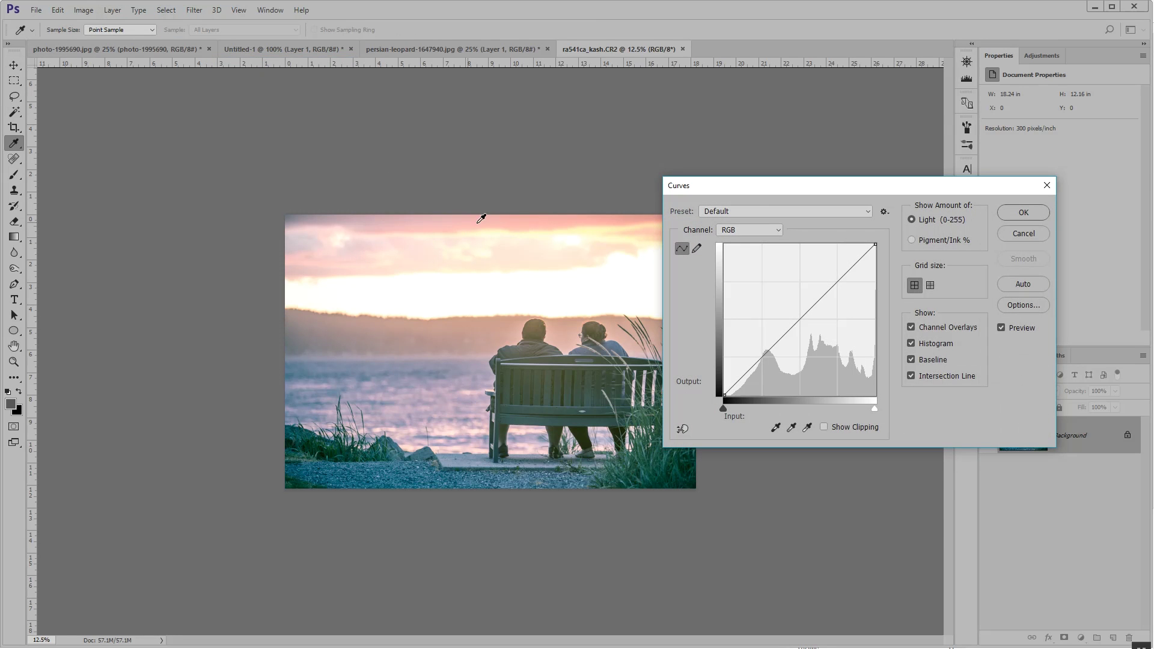
left_click_drag(771, 191, 197, 97)
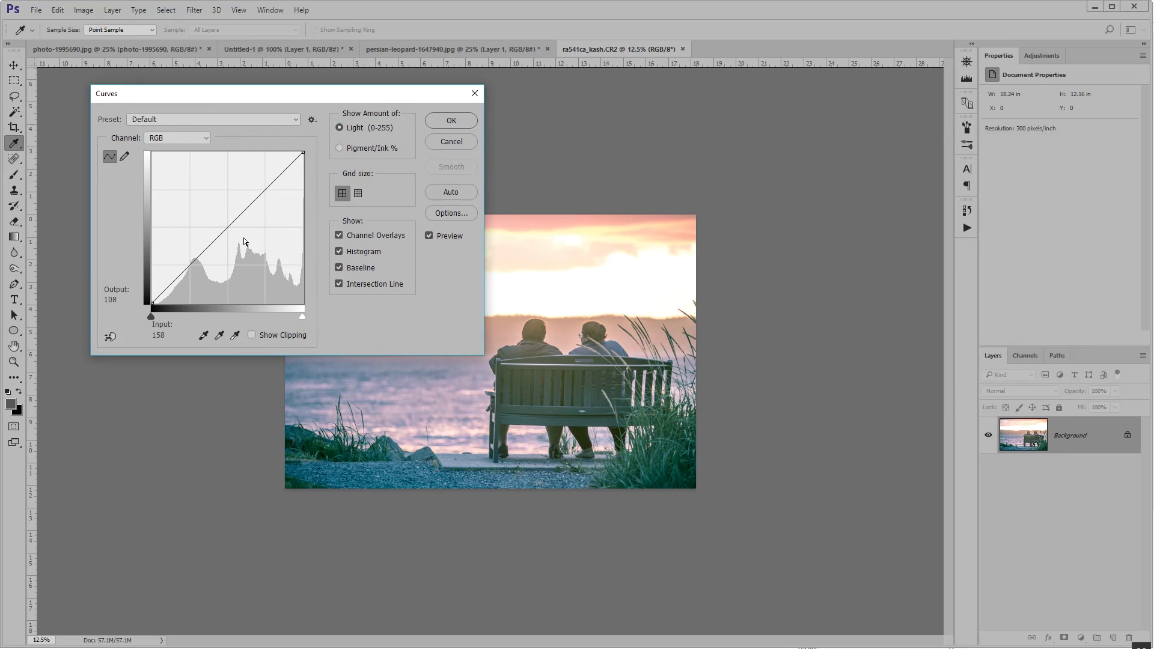
left_click_drag(227, 226, 222, 222)
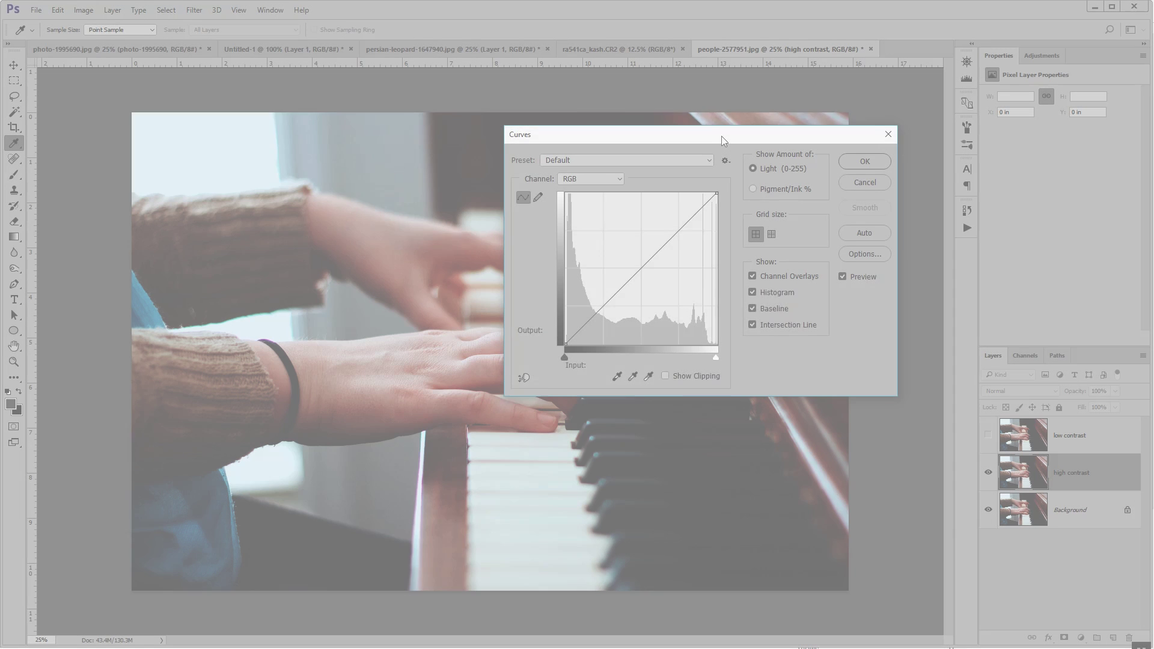
Bend the high contrast layer's curve into a steep S, raising highlights and lowering shadows, and apply it
left_click_drag(721, 136, 753, 91)
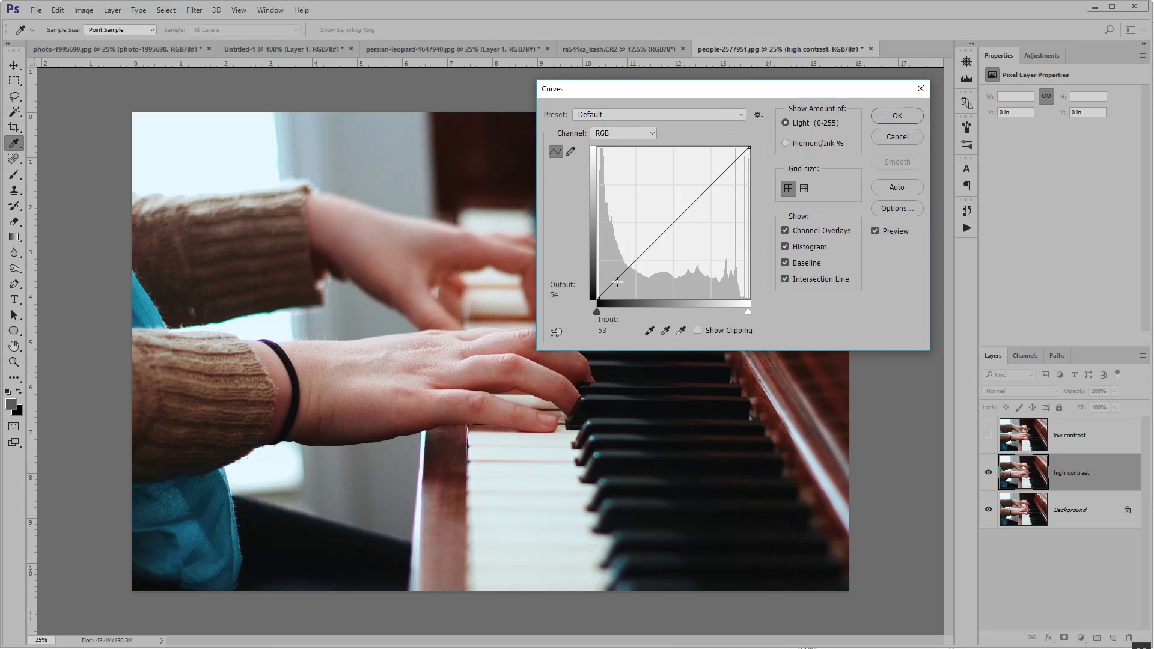
left_click(674, 221)
mouse_move(599, 295)
left_mouse_down()
mouse_move(599, 149)
mouse_move(599, 305)
mouse_move(625, 298)
mouse_move(598, 298)
mouse_move(588, 272)
mouse_move(598, 298)
left_mouse_up()
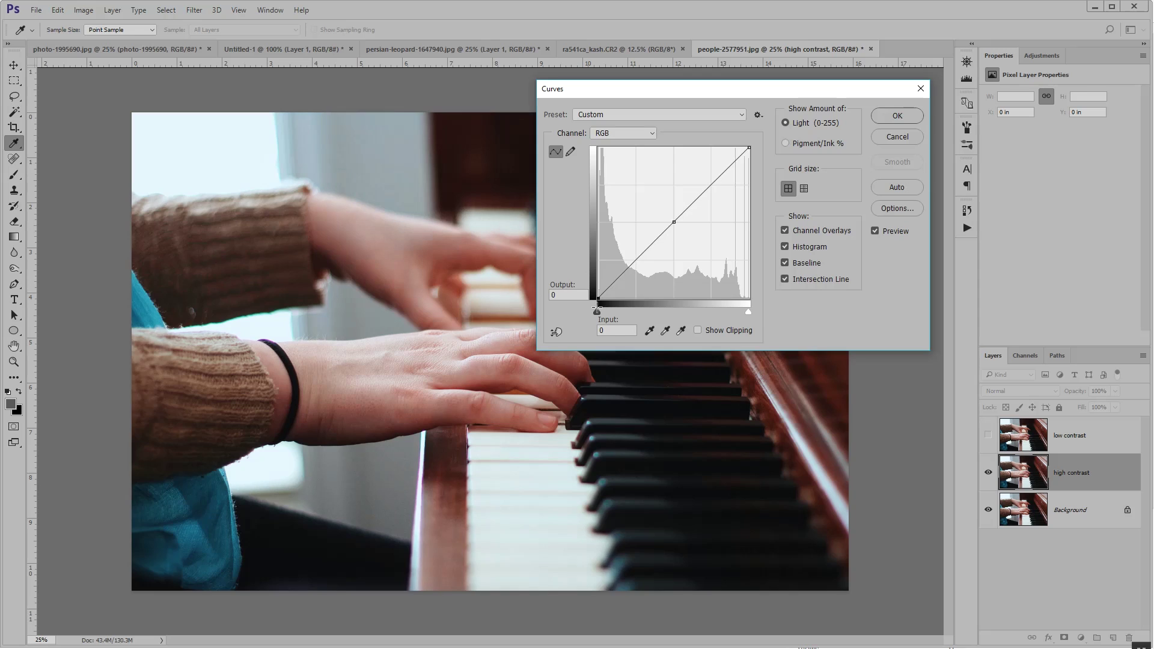
left_click(711, 182)
left_click_drag(711, 182, 708, 176)
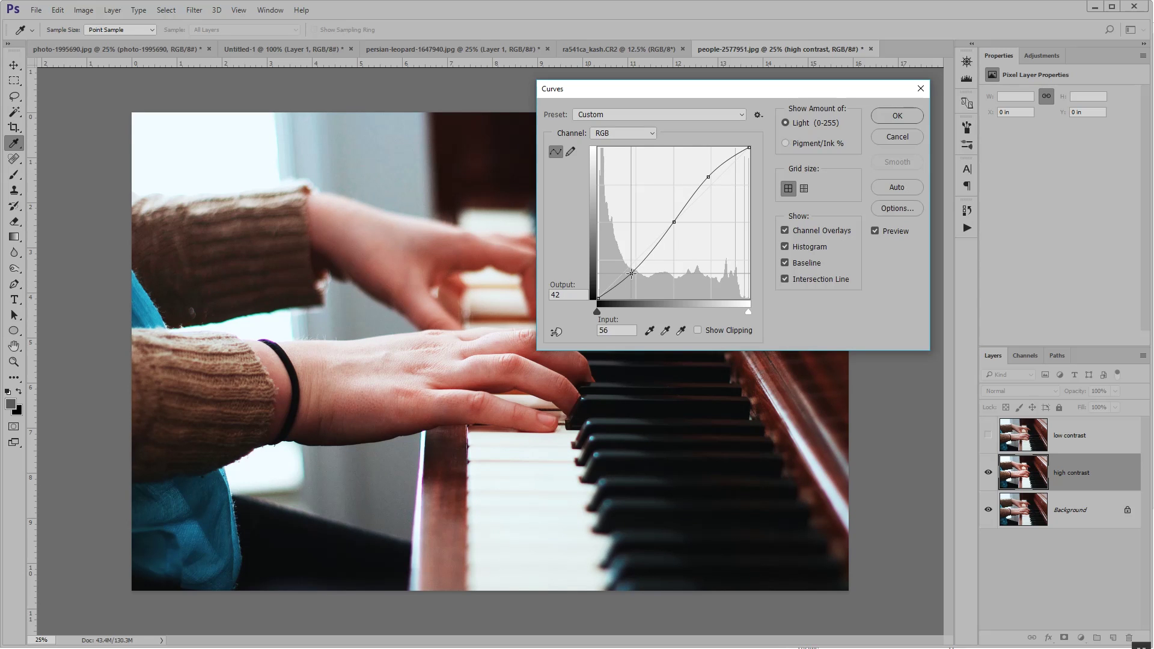
left_click_drag(632, 268, 633, 274)
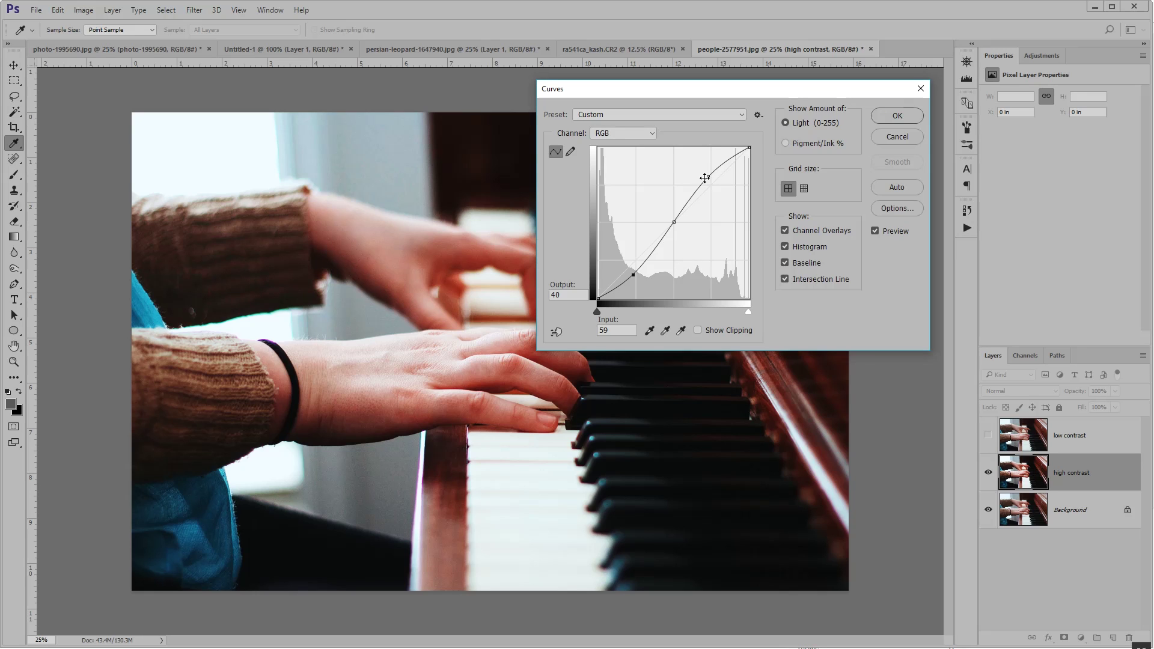
left_click_drag(709, 176, 708, 178)
left_click_drag(634, 276, 634, 275)
left_click(897, 118)
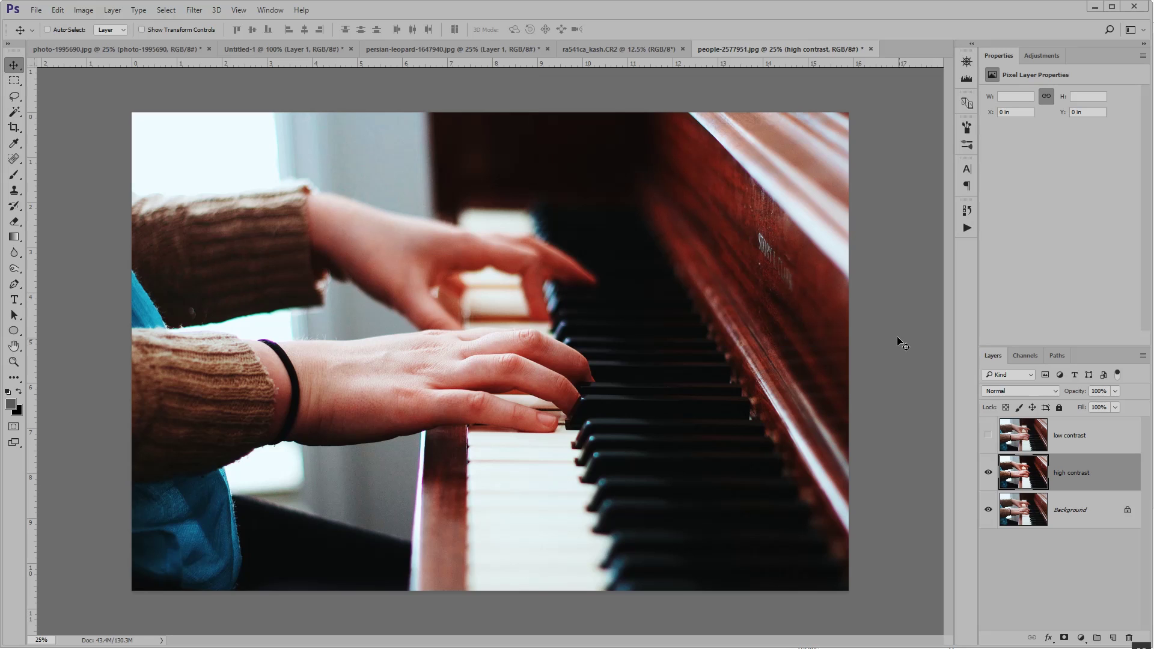
Select the low contrast layer and flatten its curve by lowering highlights and lifting shadows
key("alt+bracketright")
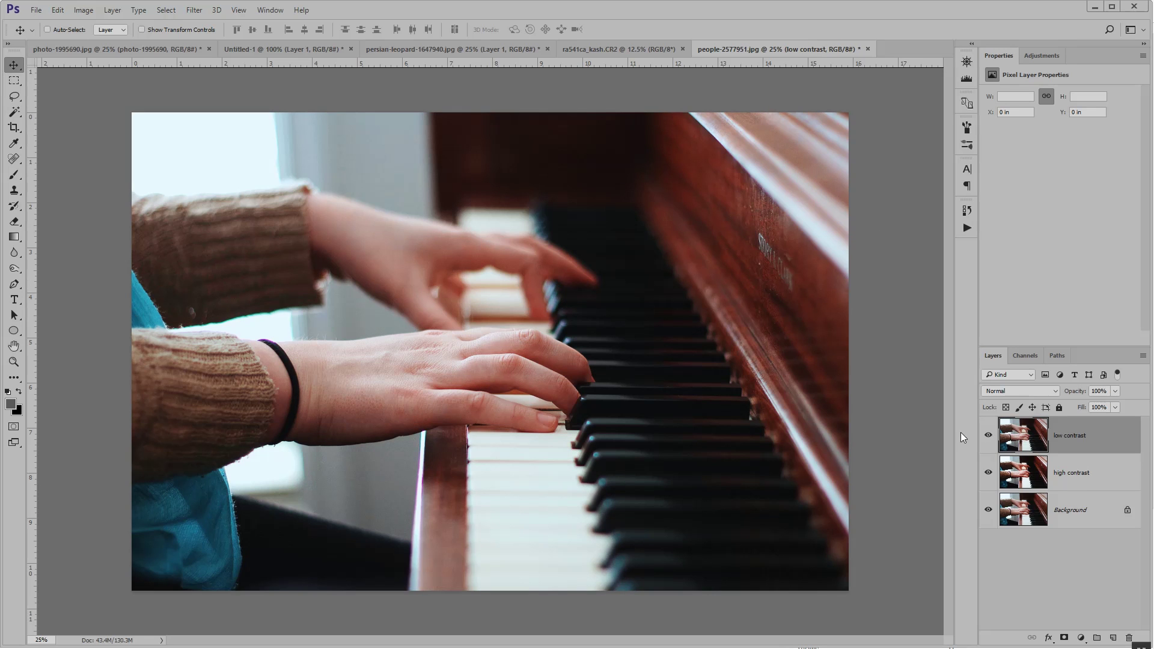
key("ctrl")
key("ctrl+m")
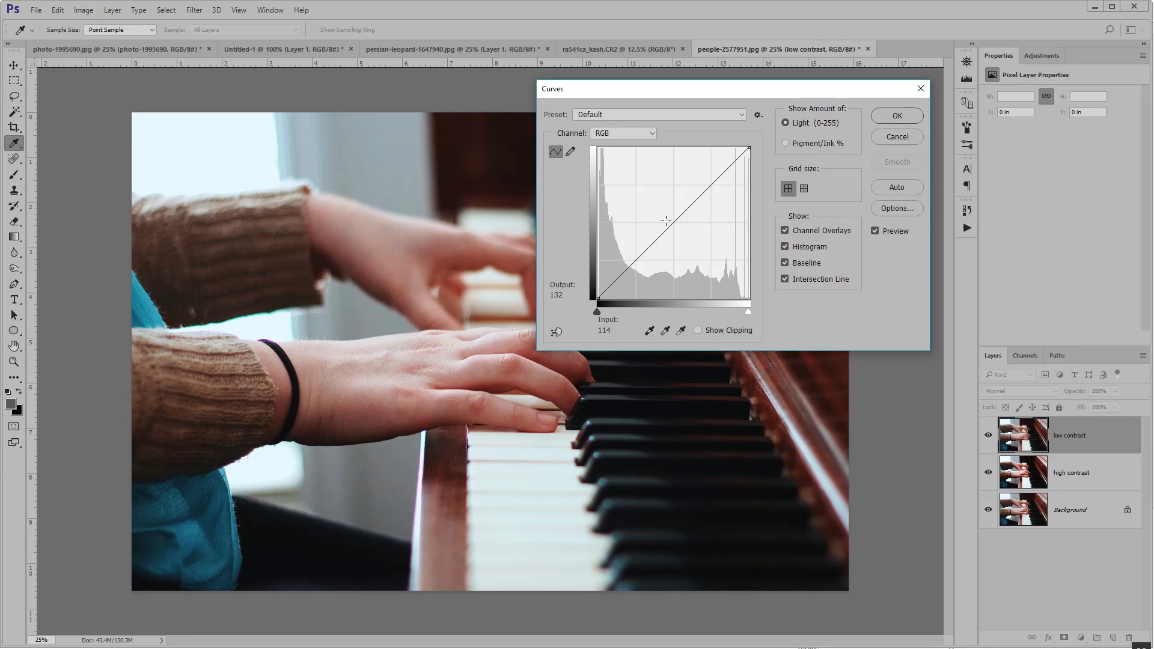
left_click(673, 222)
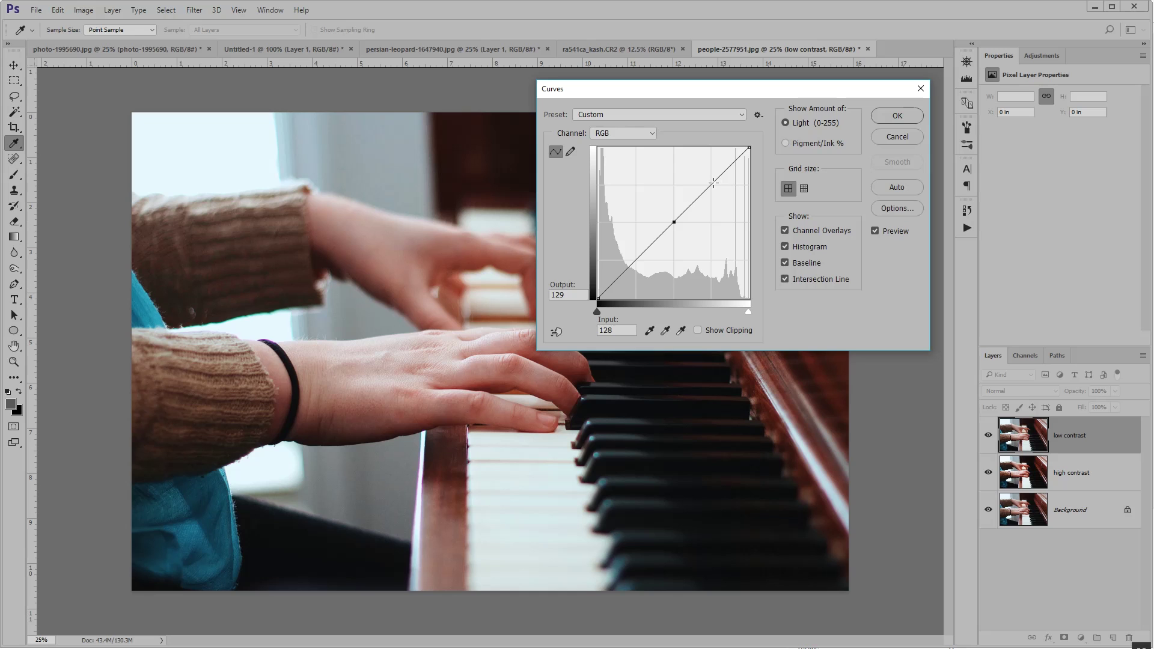
left_click_drag(712, 183, 717, 190)
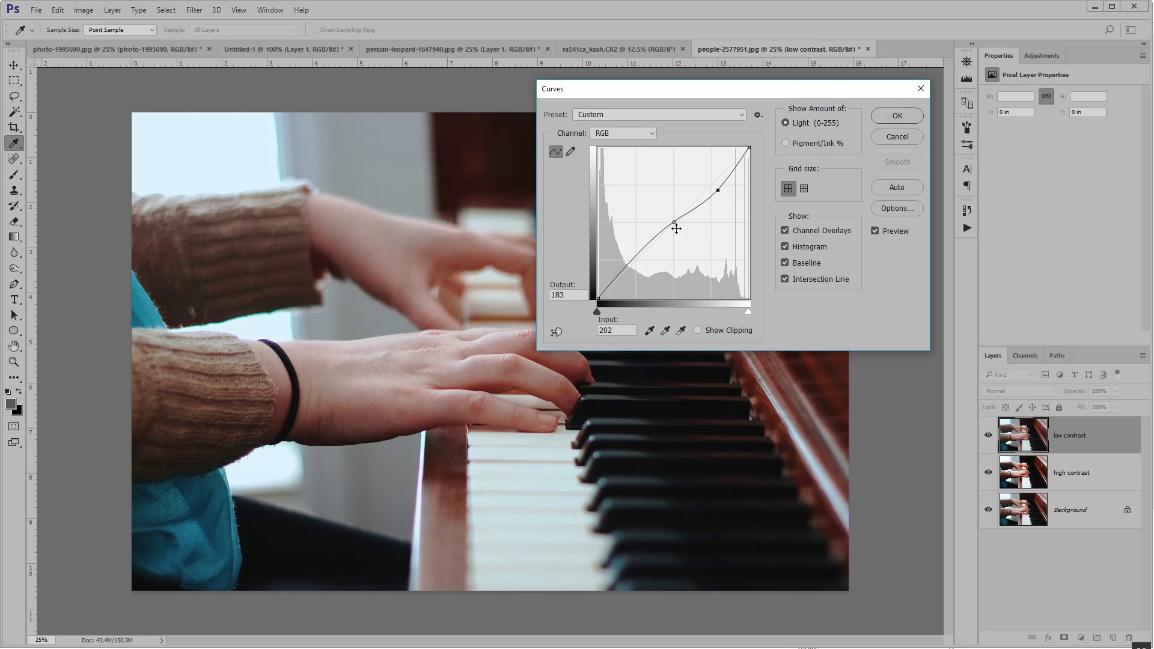
left_click_drag(631, 261, 618, 268)
left_click(897, 116)
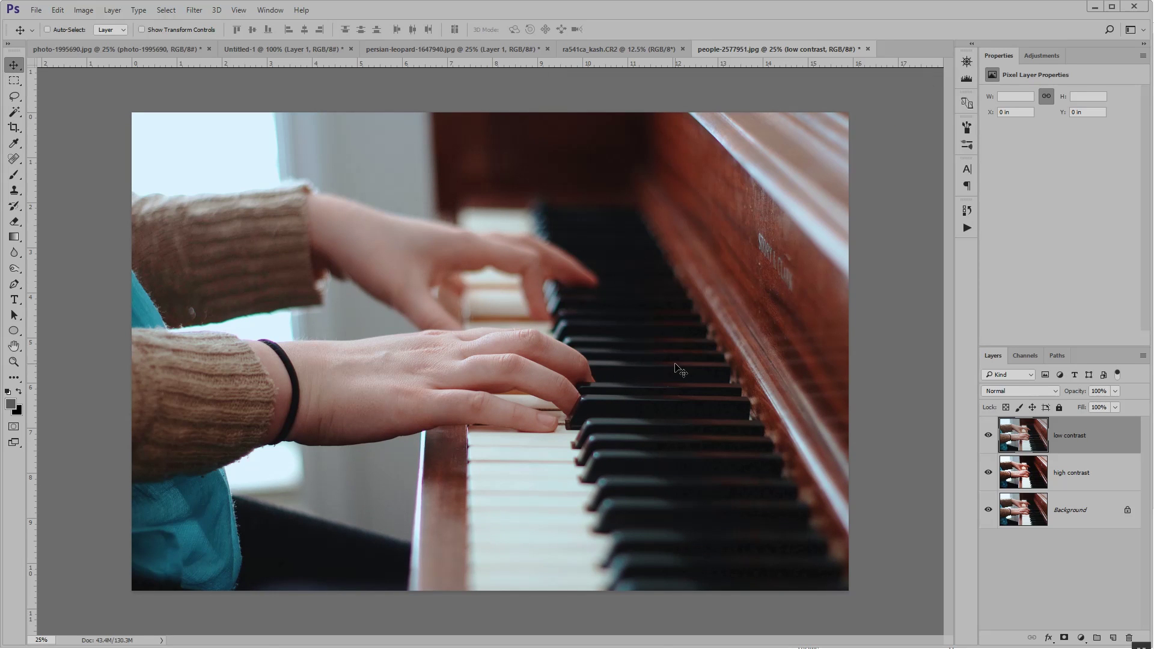
Apply Vibrance +100 with Saturation 0 to the low contrast layer and toggle its visibility to compare
left_click(84, 10)
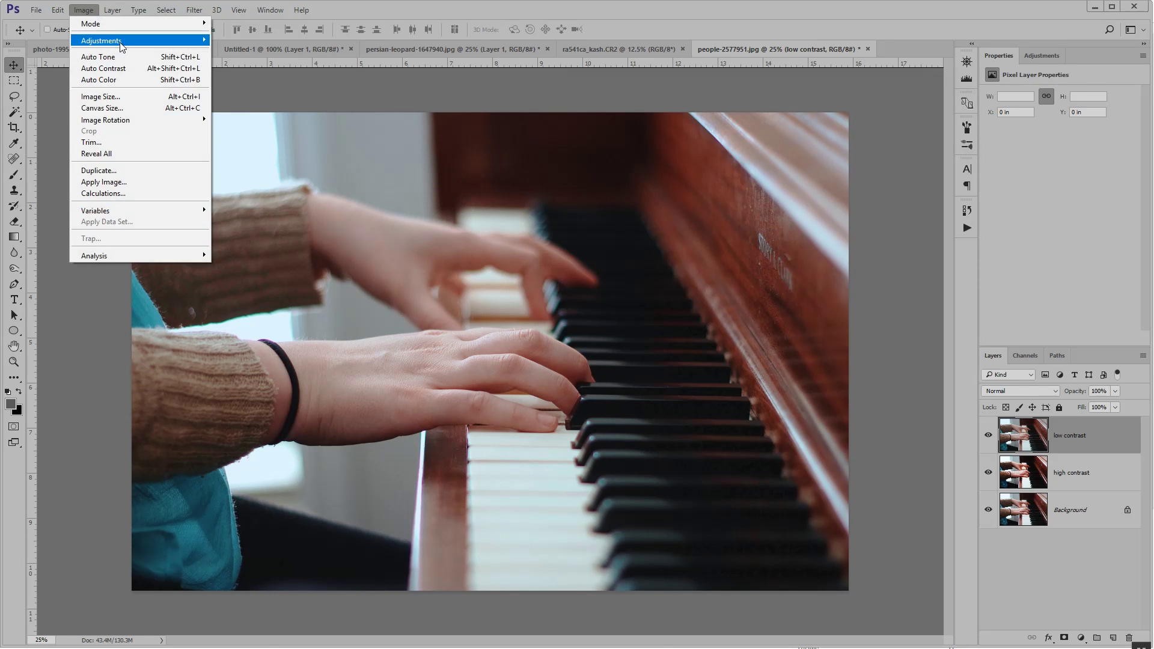
mouse_move(151, 47)
left_click(236, 91)
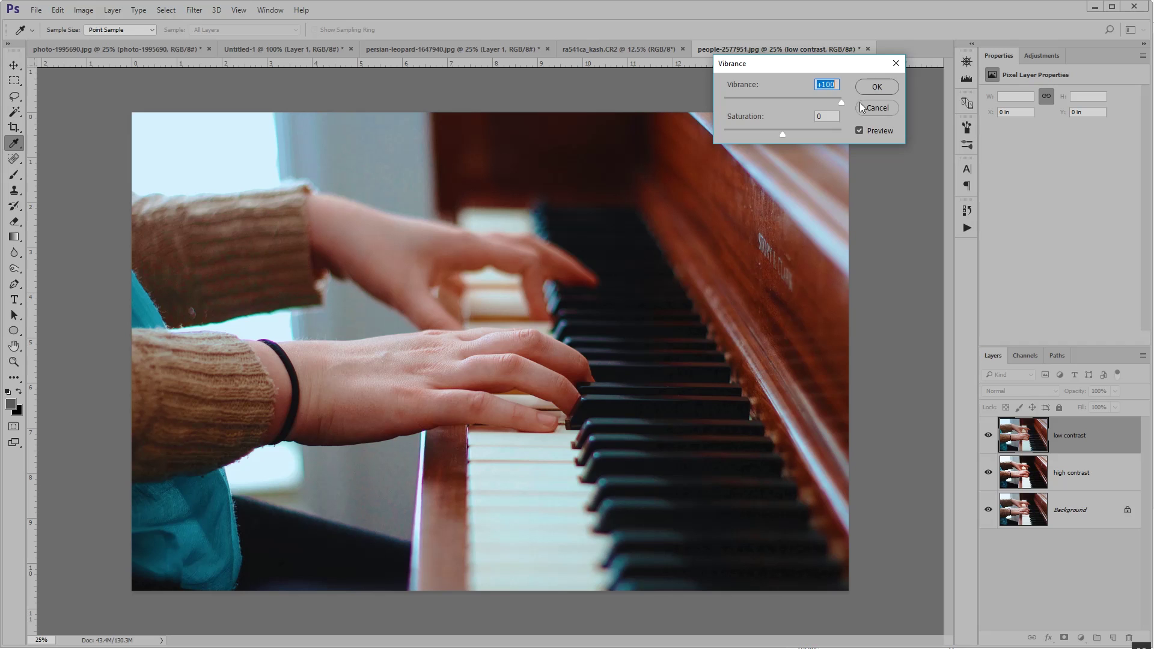
left_click(875, 89)
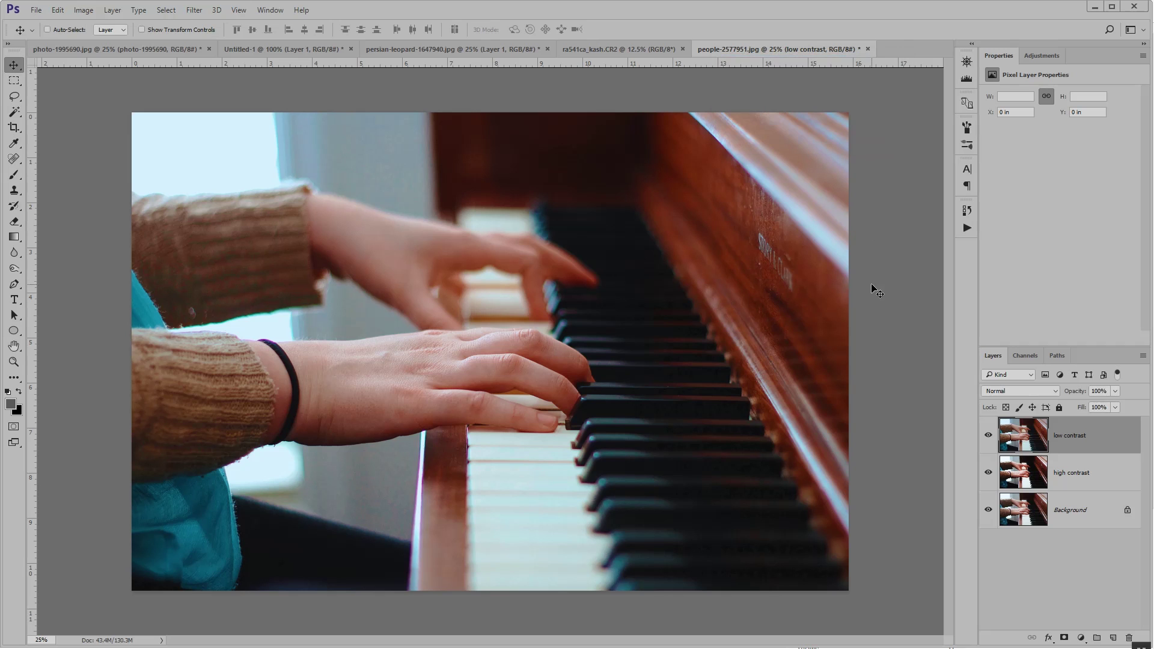
left_click(988, 436)
left_click(988, 435)
left_click(987, 436)
left_click(988, 436)
left_click(988, 436)
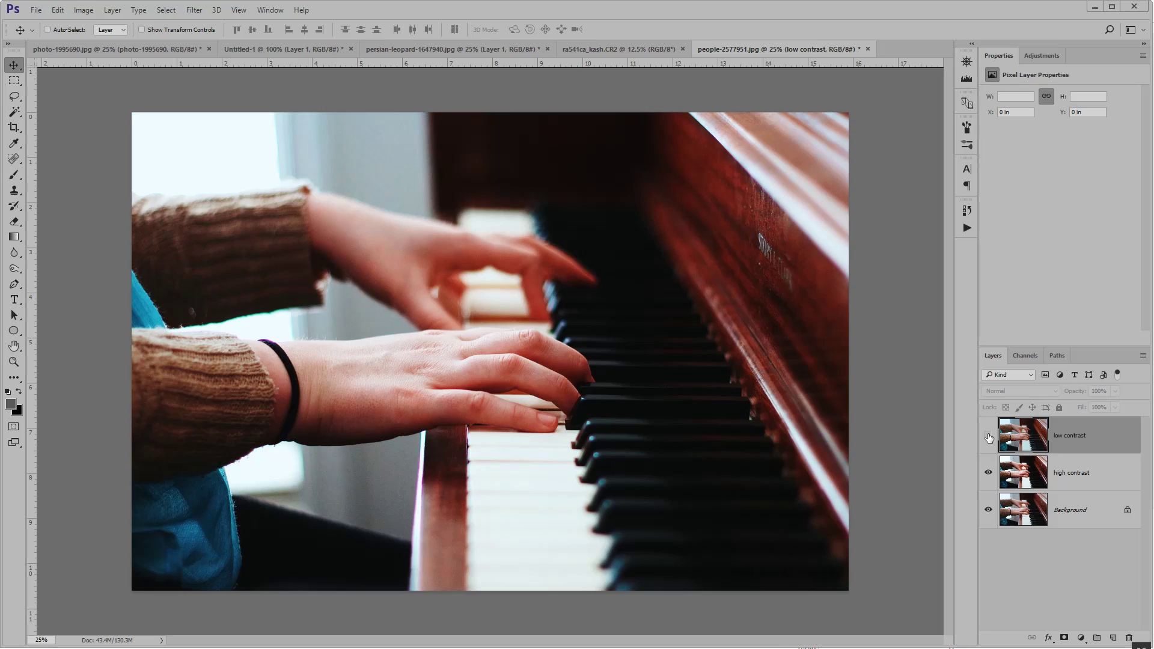
left_click(988, 436)
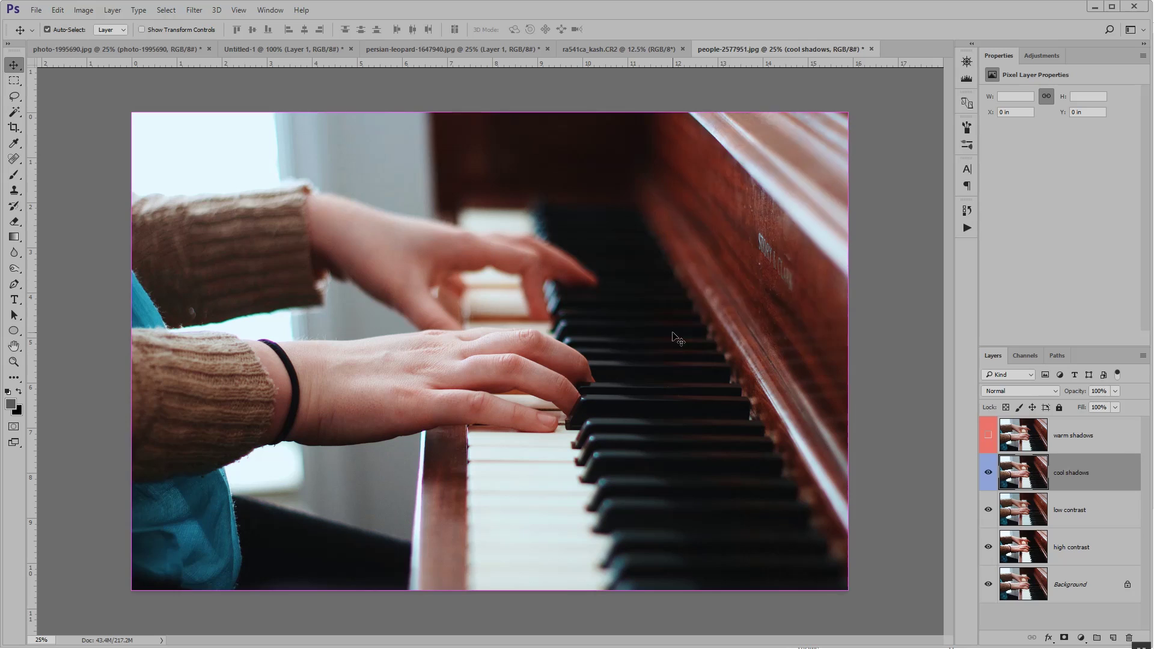
Bend the cool shadows layer's Red curve into an S, raising highlights and lowering shadows
key("ctrl+m")
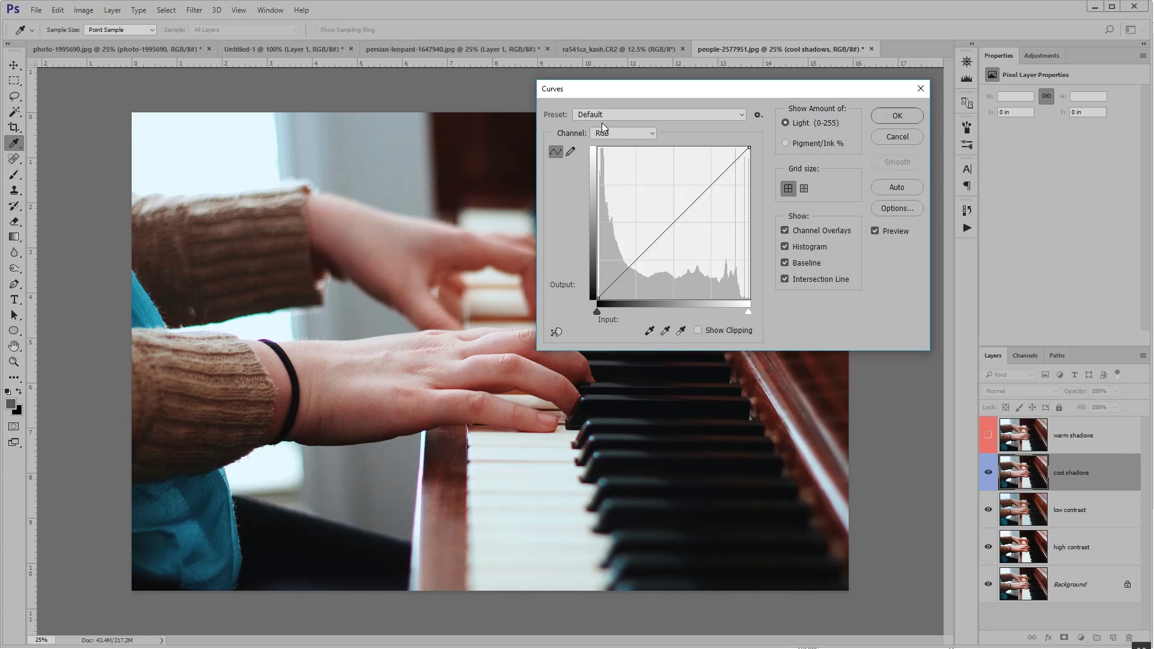
left_click(645, 134)
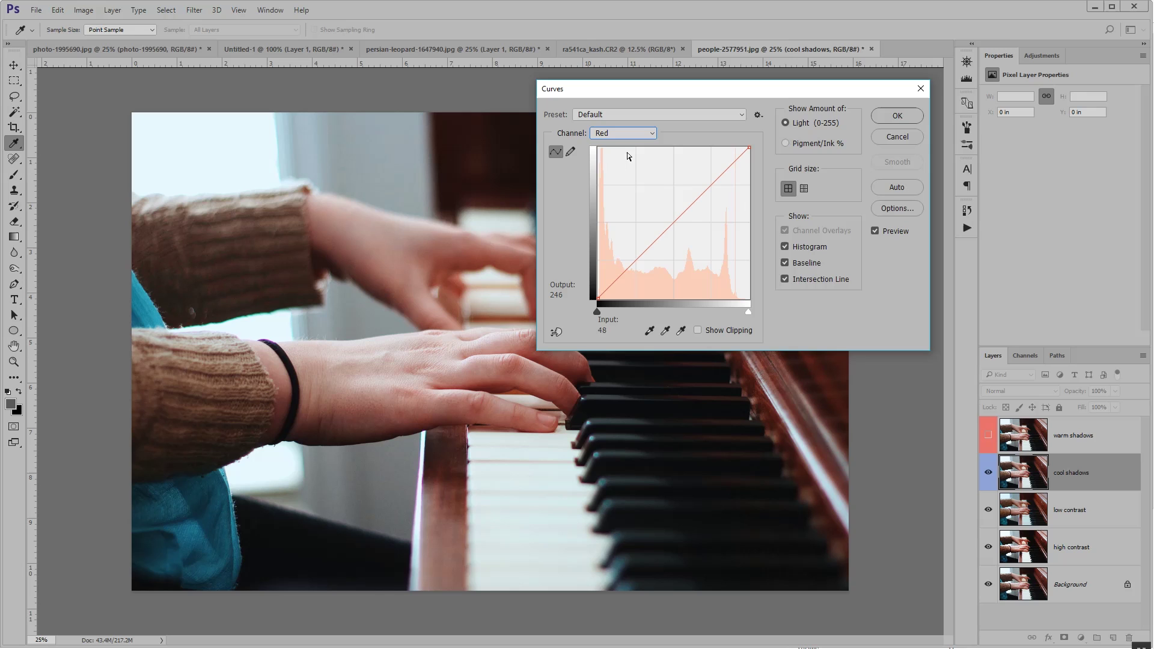
left_click(675, 221)
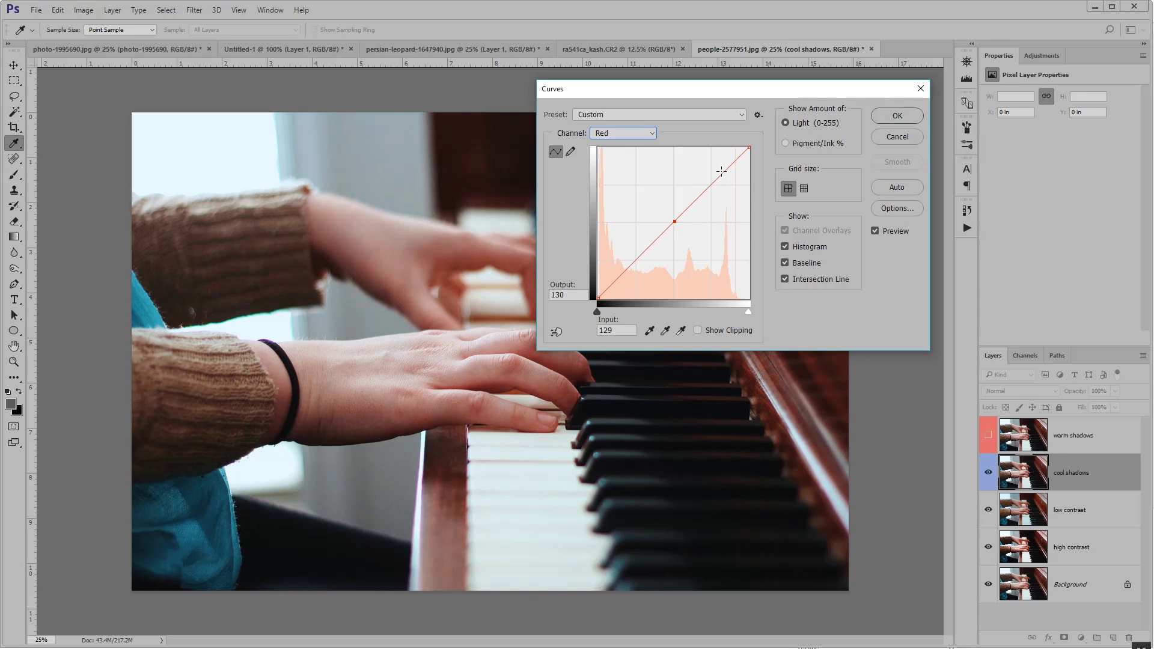
left_click_drag(721, 171, 715, 172)
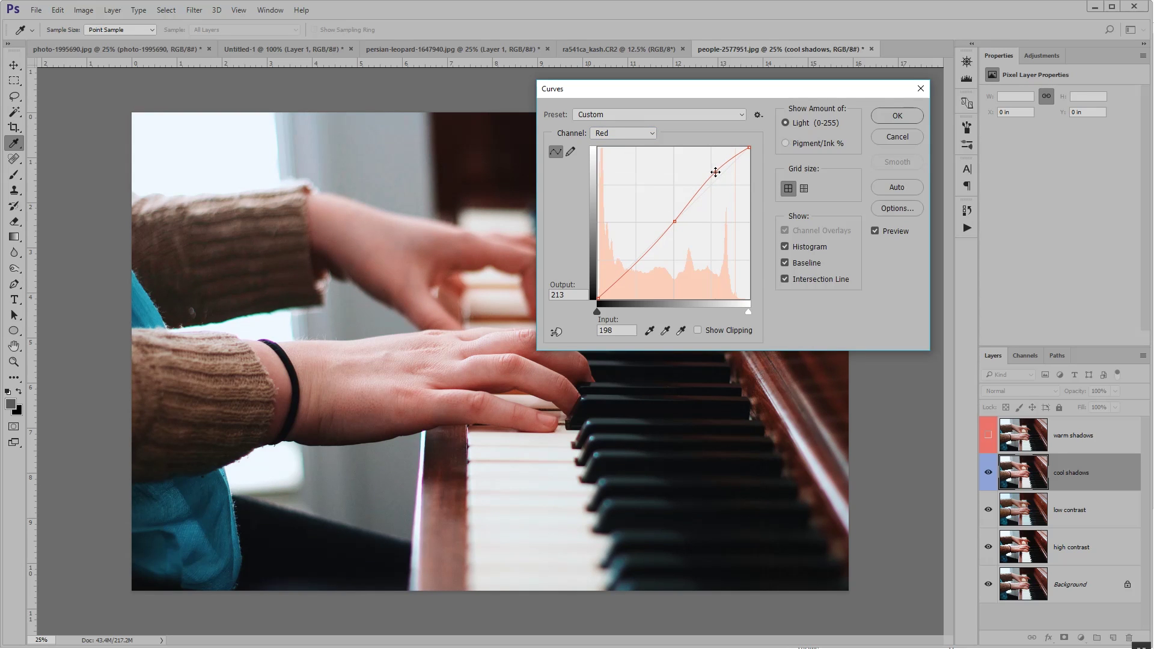
left_click_drag(633, 265, 643, 274)
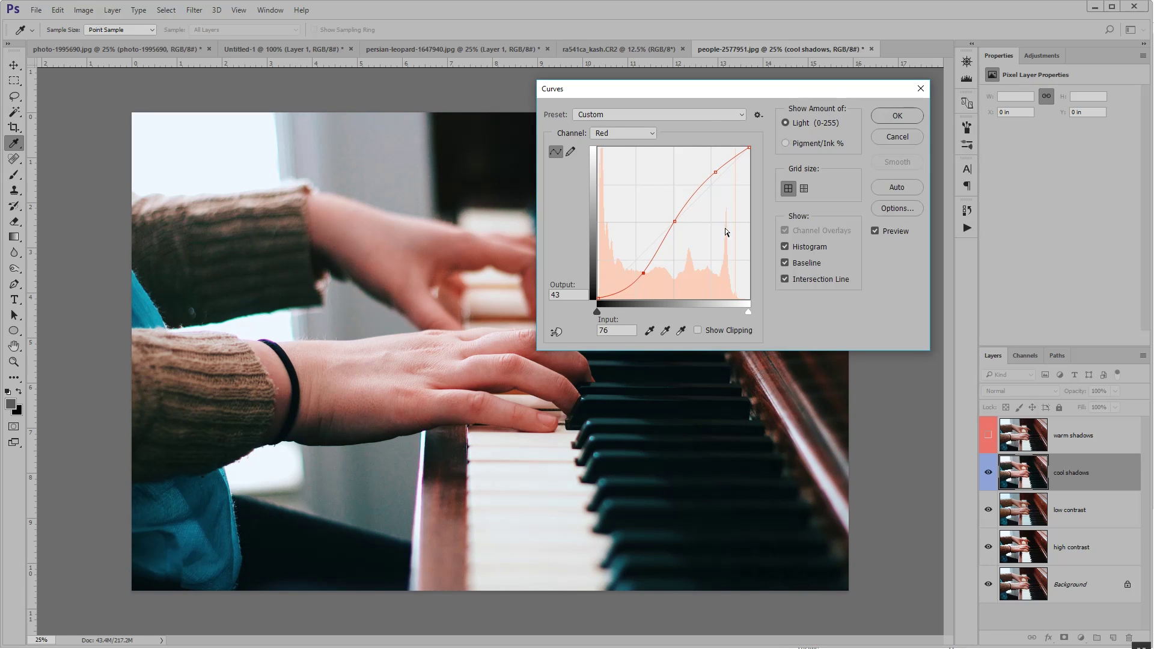
left_click_drag(693, 95, 800, 86)
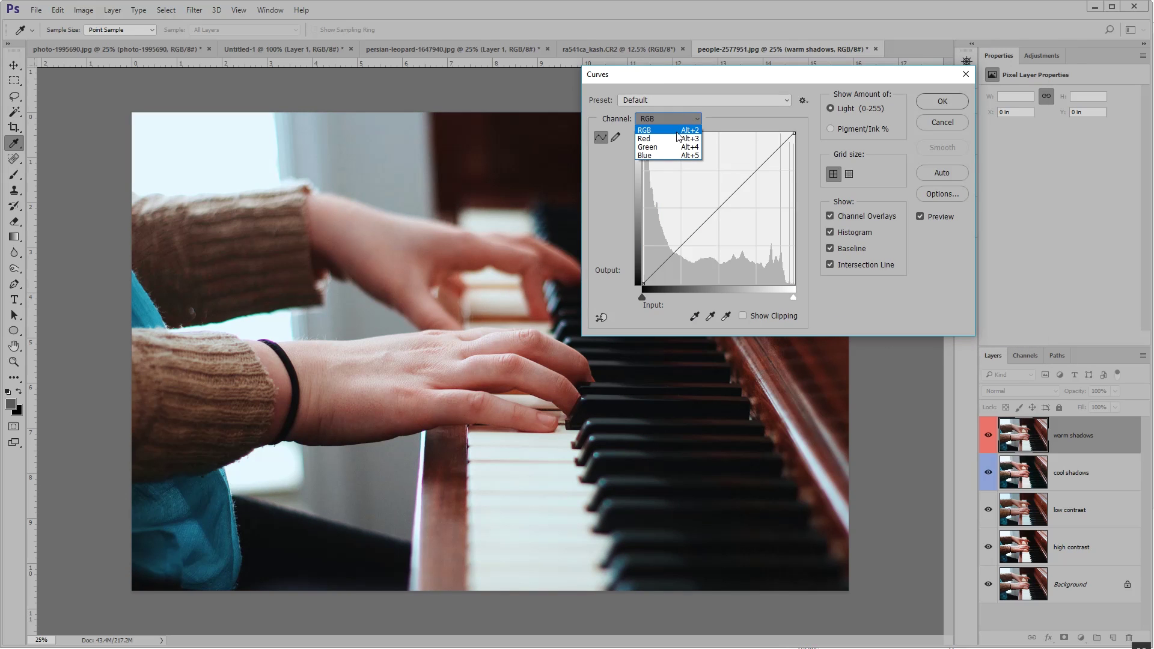
On the warm shadows layer, pull down the shadow ends of the Green and Blue curves
left_click(673, 146)
left_click(717, 208)
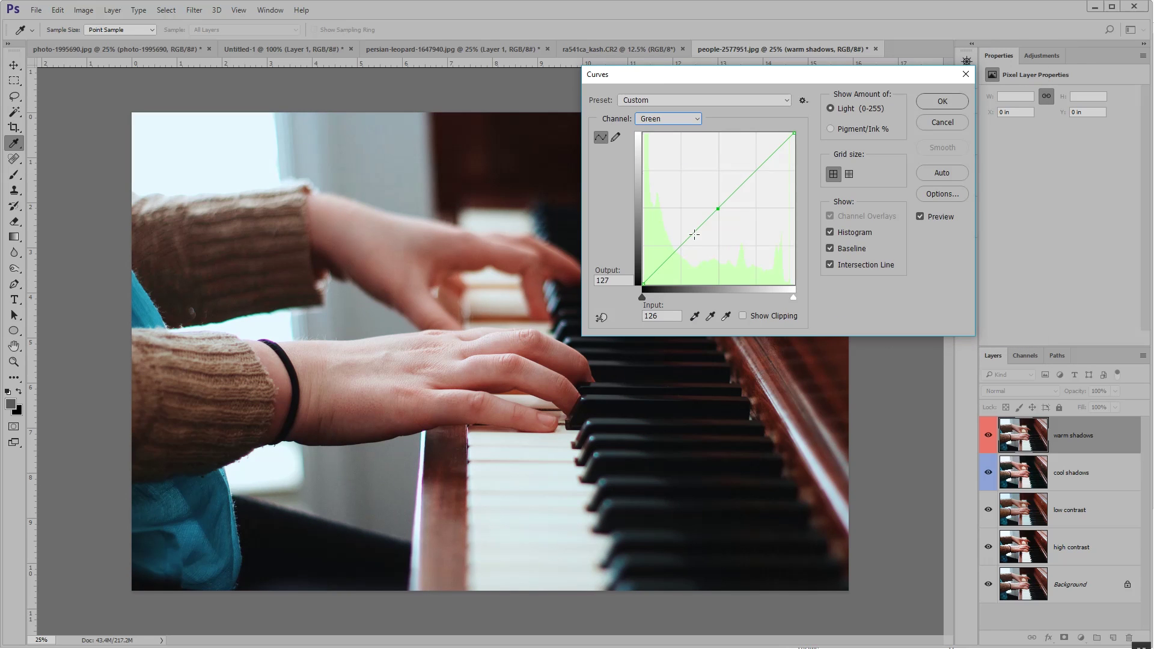
left_click_drag(689, 238, 688, 246)
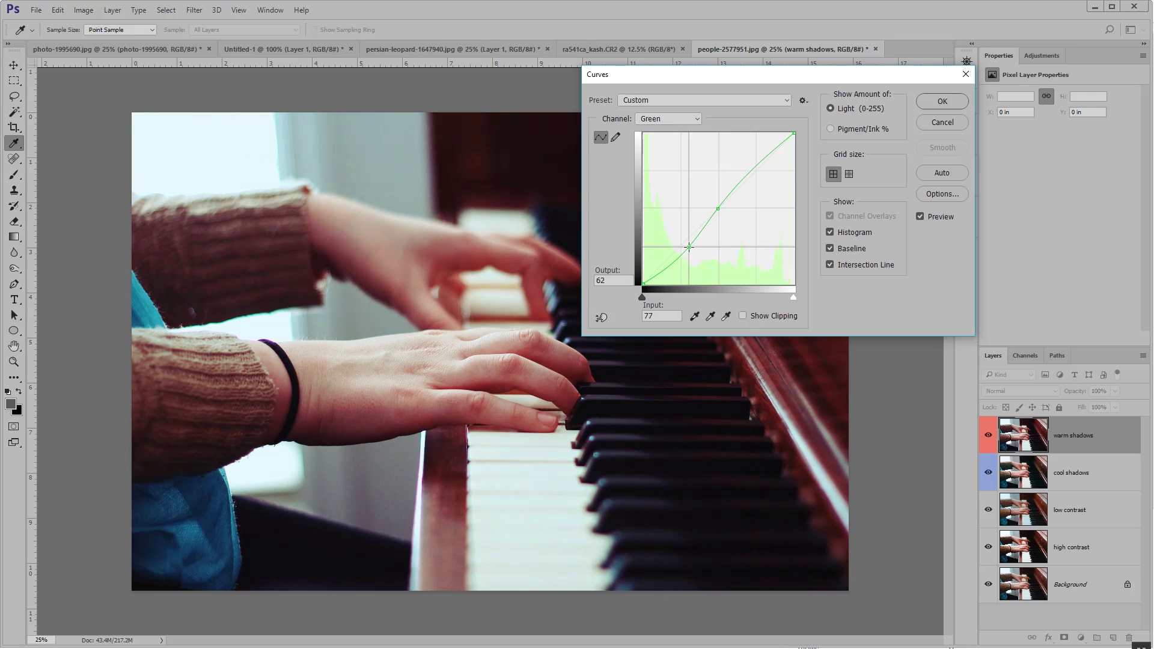
left_click(669, 119)
left_click(671, 155)
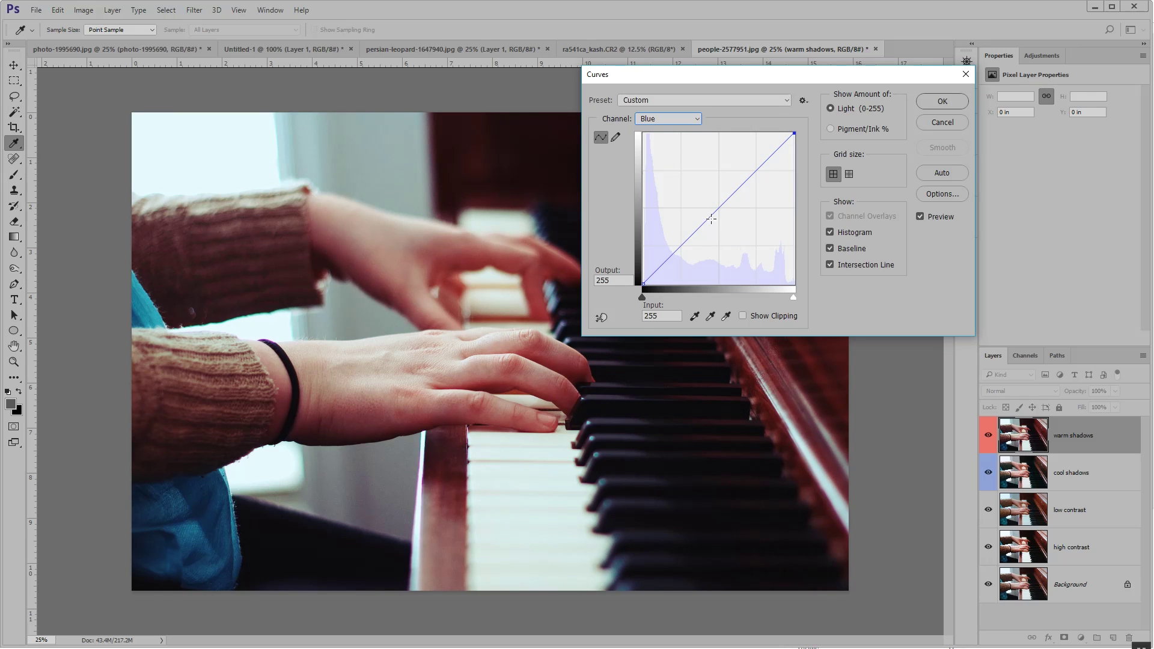
left_click(718, 208)
left_click_drag(678, 252, 682, 261)
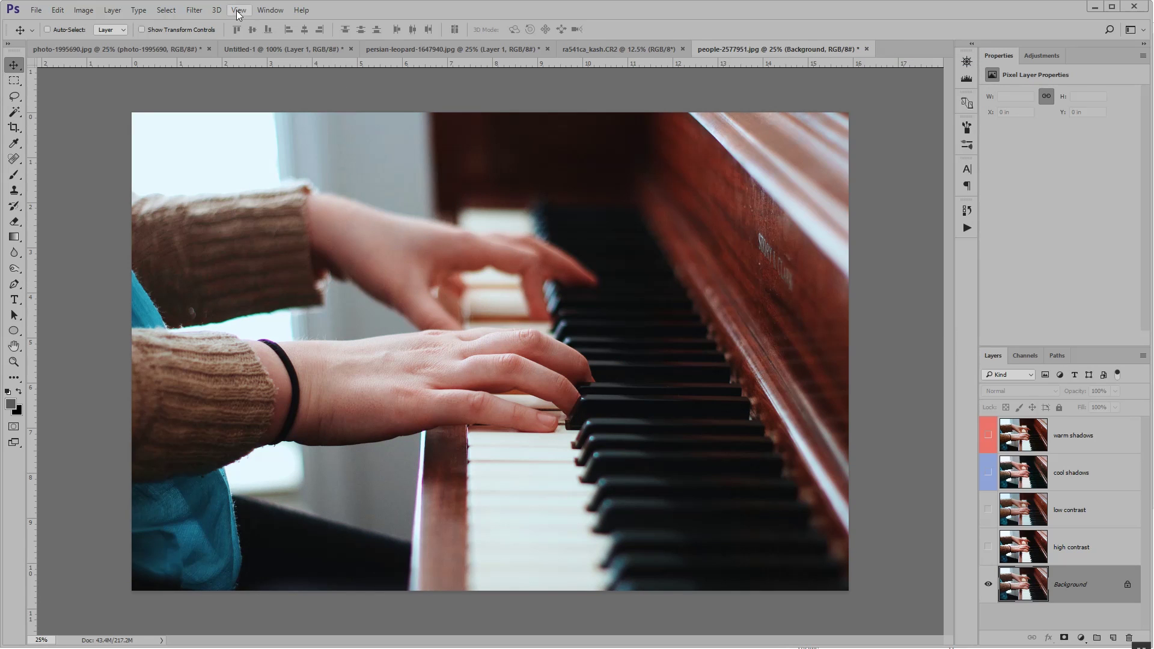
left_click(201, 11)
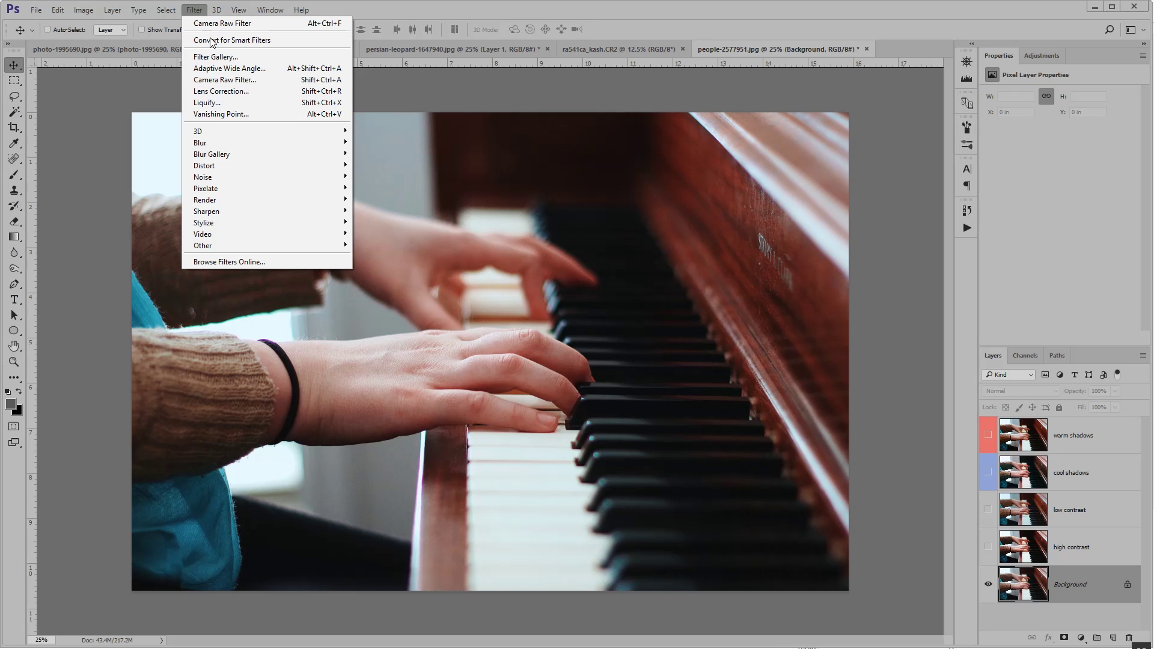
In the Camera Raw Filter, warm the temperature and set Exposure +0.95, Shadows +77, Blacks -45
left_click(273, 84)
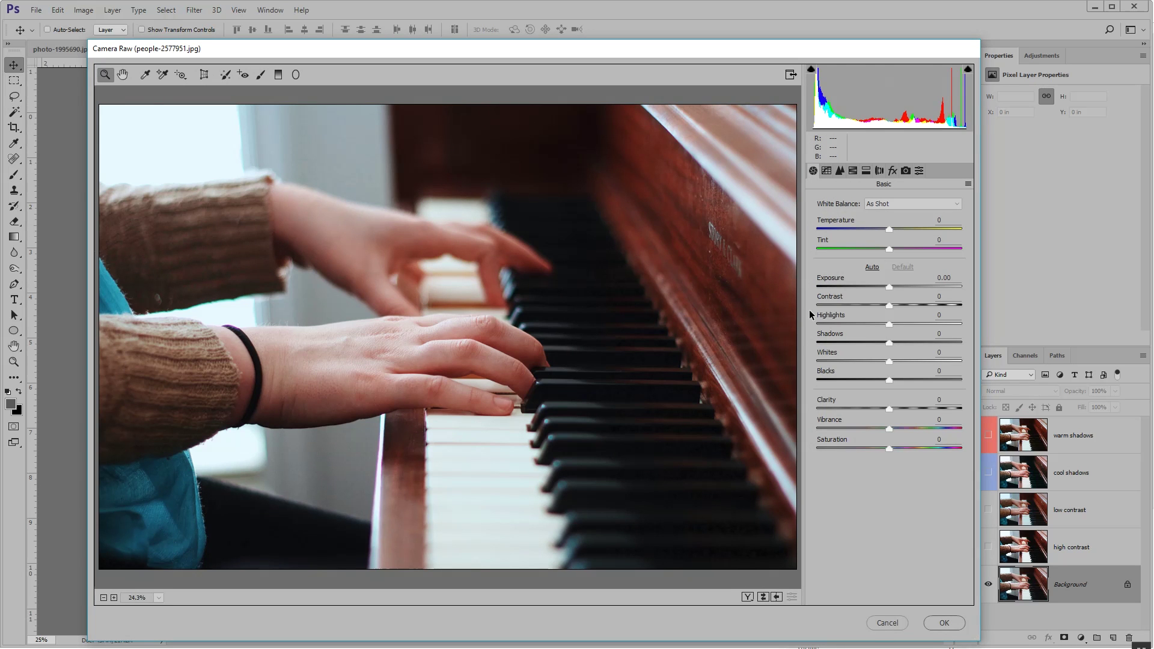
left_click(903, 203)
left_click(903, 214)
left_click_drag(889, 287, 896, 288)
mouse_move(889, 409)
left_mouse_down()
mouse_move(816, 414)
mouse_move(872, 408)
mouse_move(900, 428)
left_mouse_up()
mouse_move(890, 342)
left_mouse_down()
mouse_move(944, 342)
mouse_move(884, 324)
mouse_move(903, 287)
mouse_move(877, 324)
left_mouse_up()
mouse_move(892, 229)
left_mouse_down()
mouse_move(926, 229)
mouse_move(882, 249)
left_mouse_up()
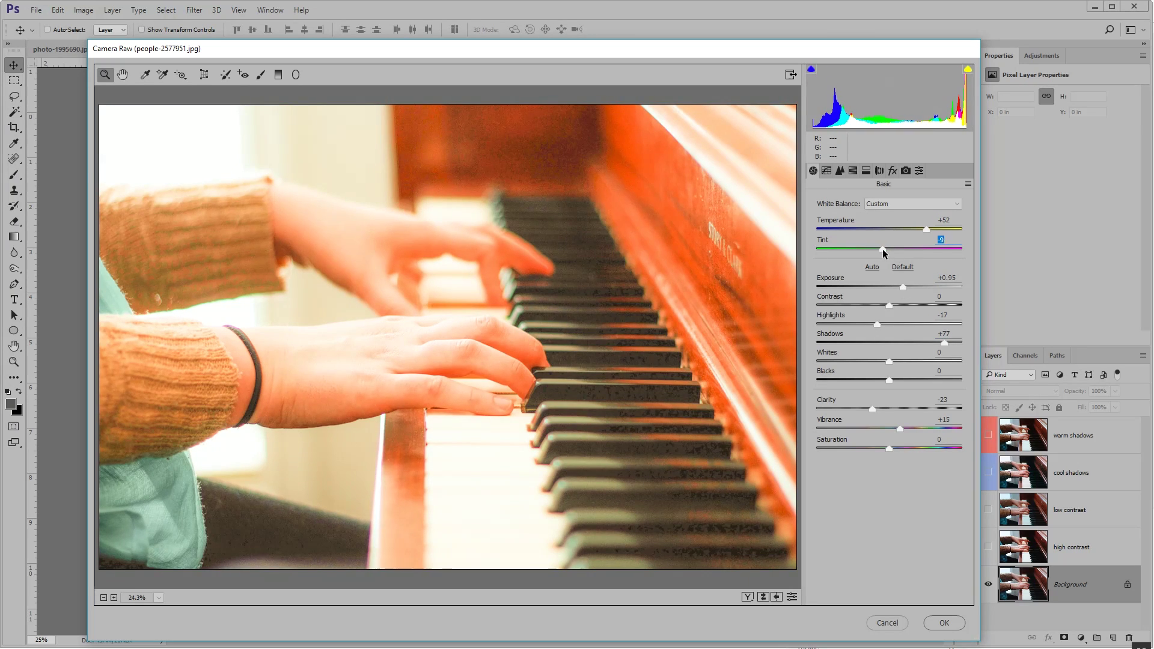
left_click_drag(889, 379, 850, 379)
left_click(889, 361)
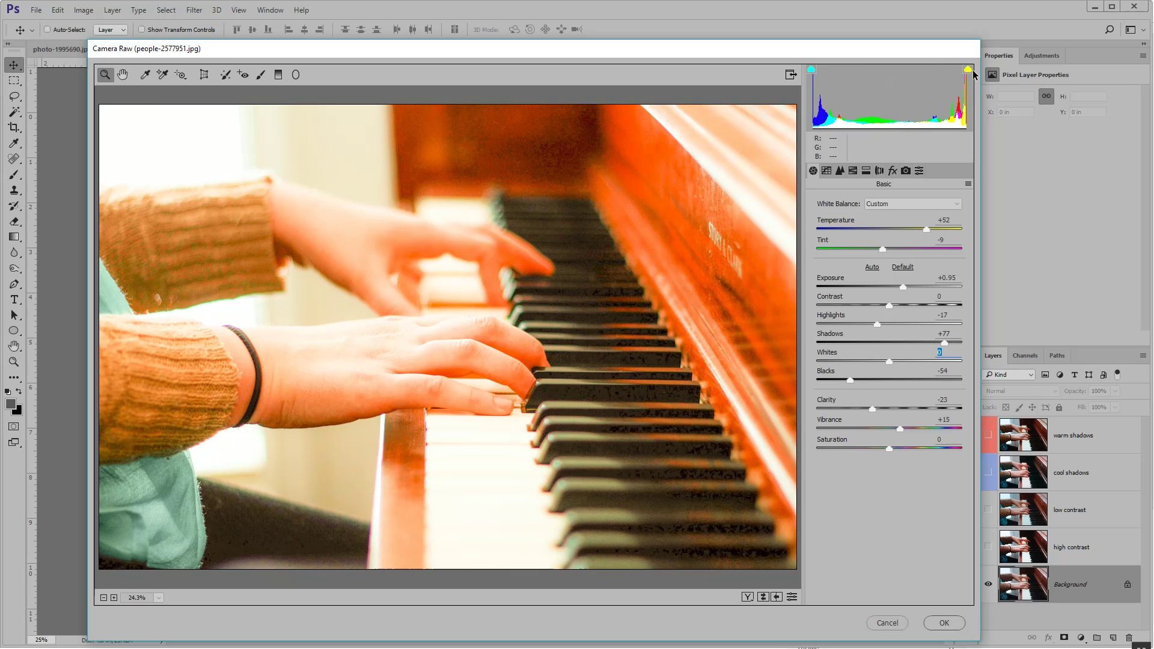
Turn on both shadow and highlight clipping warnings and set Whites to -100
left_click(811, 70)
left_click(967, 70)
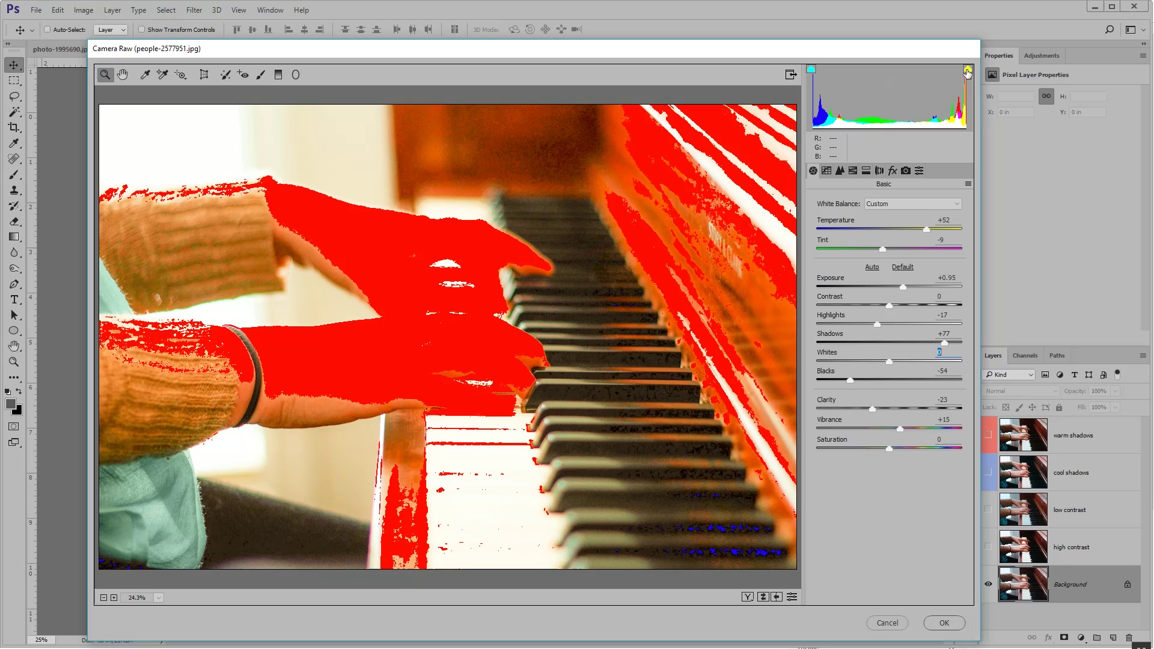
left_click_drag(890, 361, 813, 374)
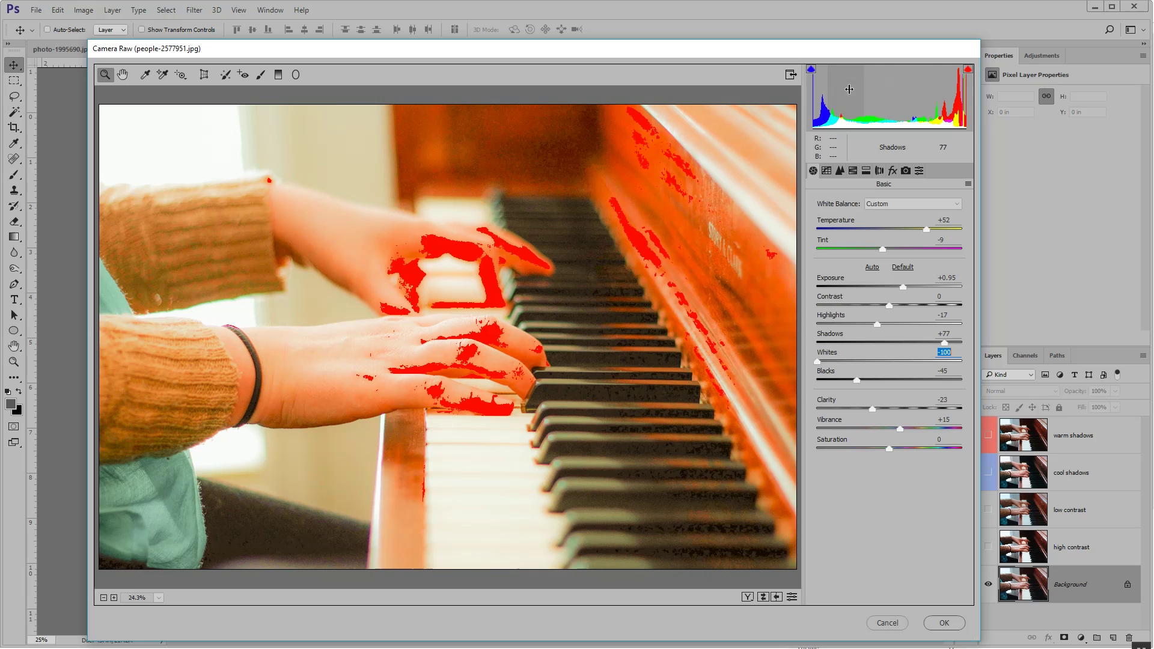